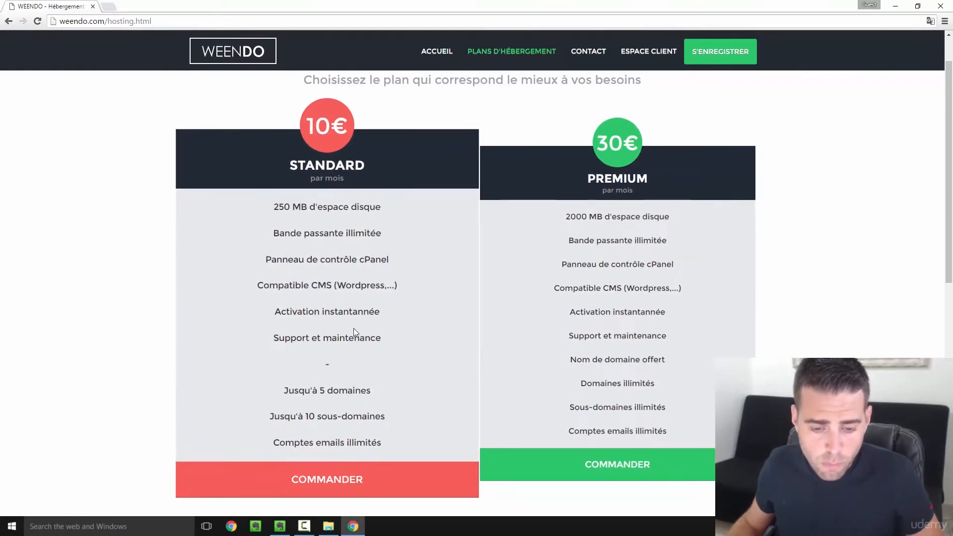
- Order the Standard hosting plan at 10€ per month from the plans page
scroll(370, 346, down, 3)
scroll(368, 346, up, 3)
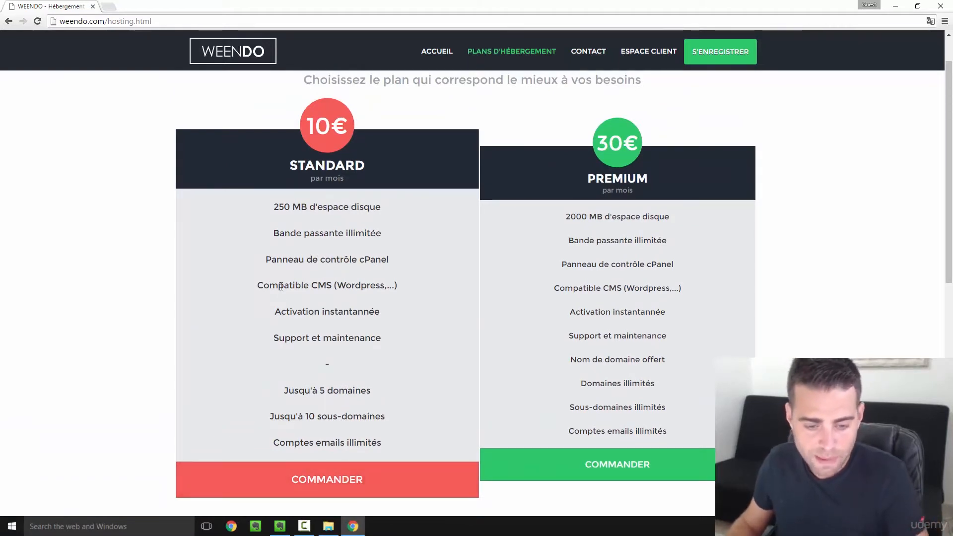
click(374, 476)
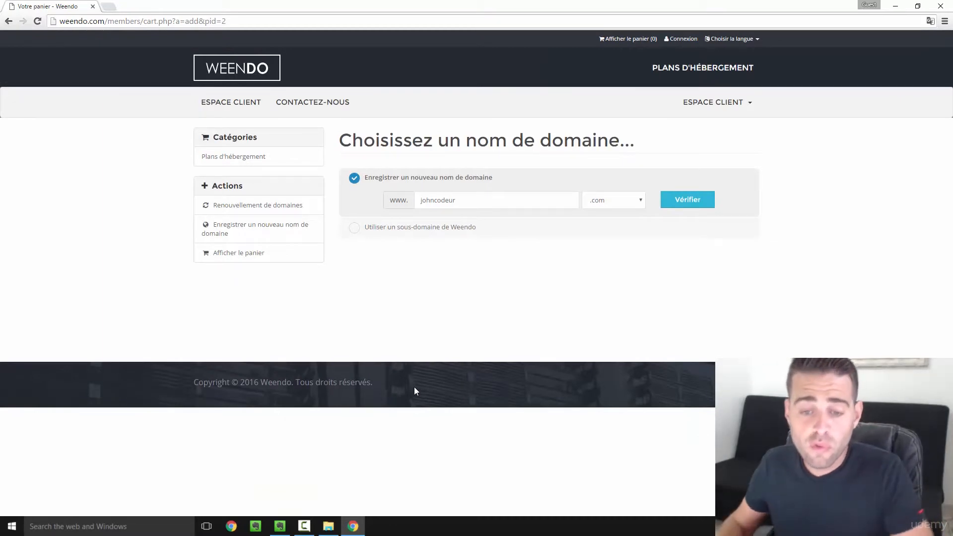
- Try the free Weendo sub-domain option, then return to registering a new domain
drag(379, 178, 405, 178)
drag(473, 182, 504, 181)
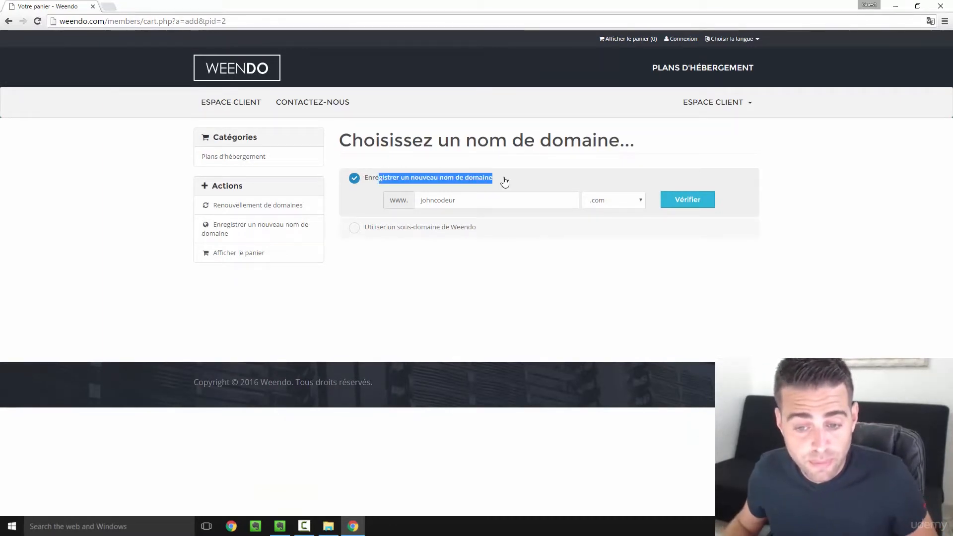
click(472, 195)
mouse_move(450, 200)
mouse_down()
mouse_move(414, 204)
mouse_move(452, 200)
mouse_up()
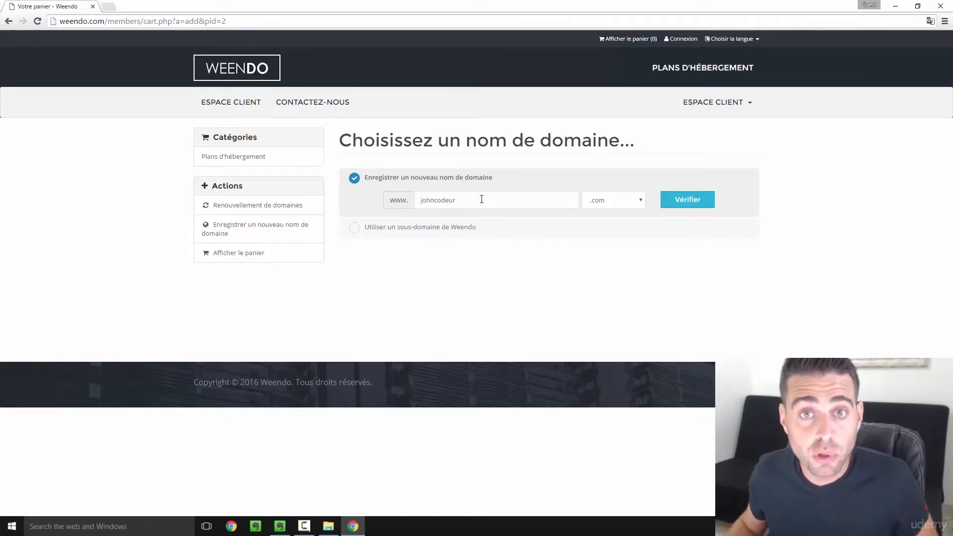
click(427, 228)
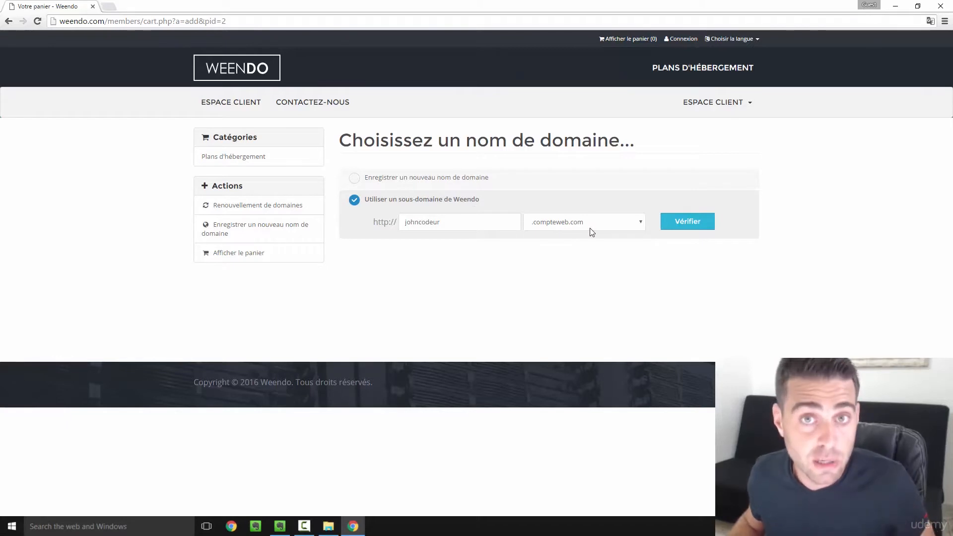
click(400, 176)
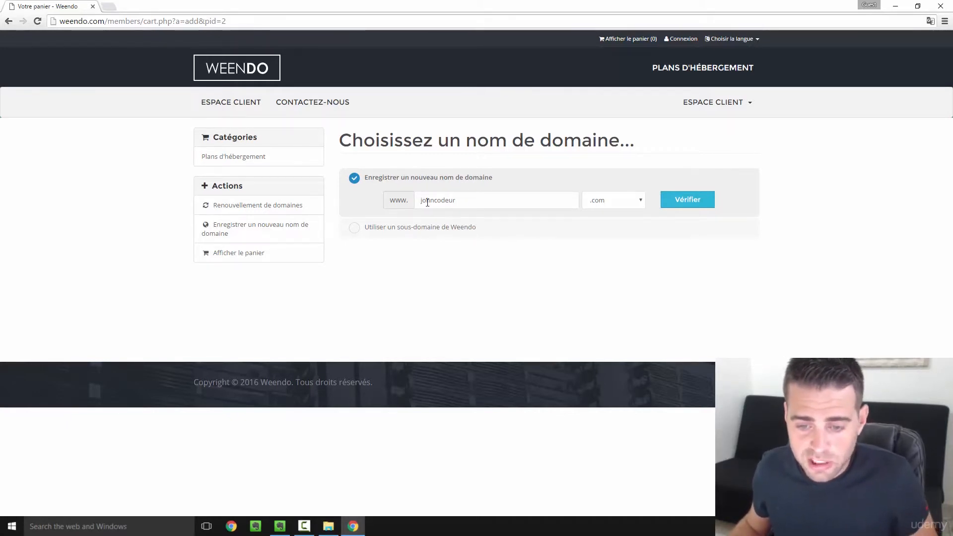
- Check that johncodeur.com is available and add it to the cart for €15.00
drag(422, 201, 469, 201)
click(472, 200)
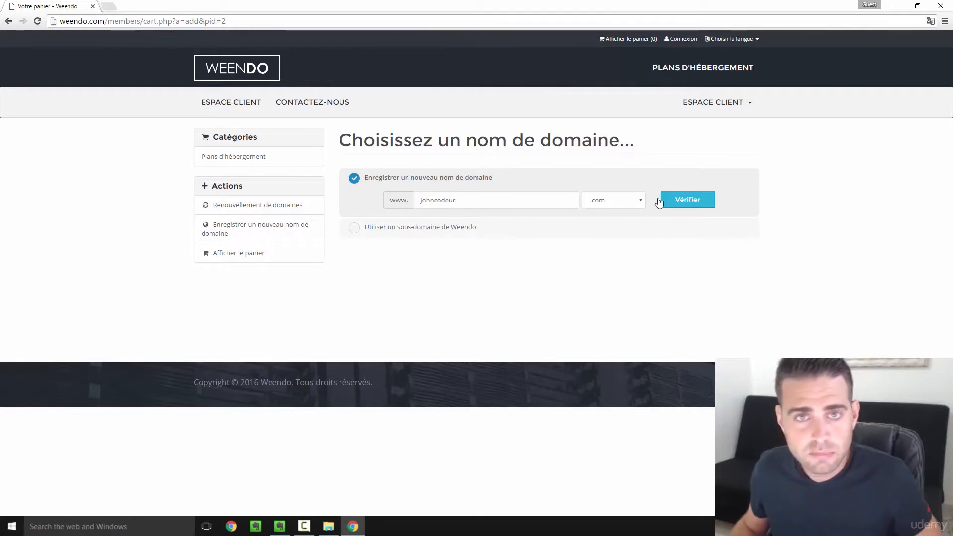
click(692, 204)
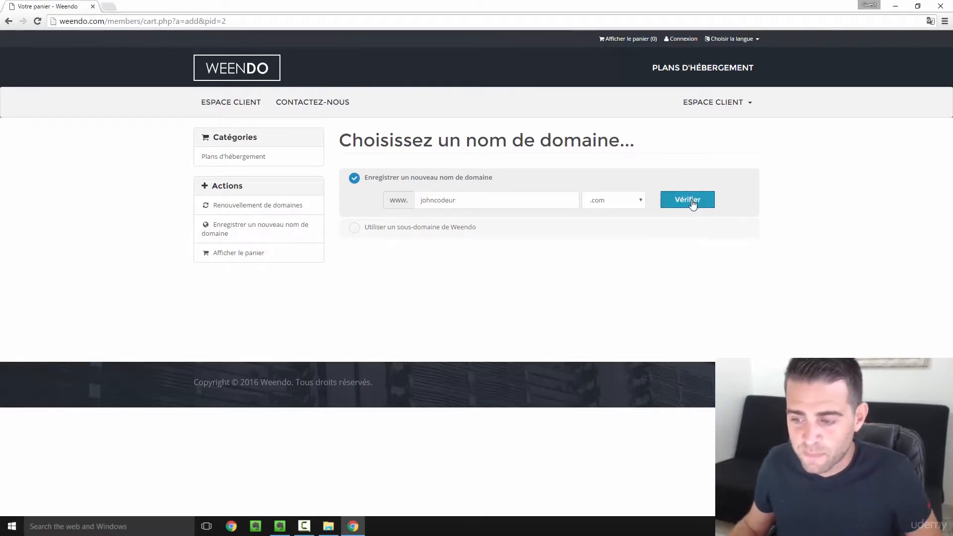
click(691, 204)
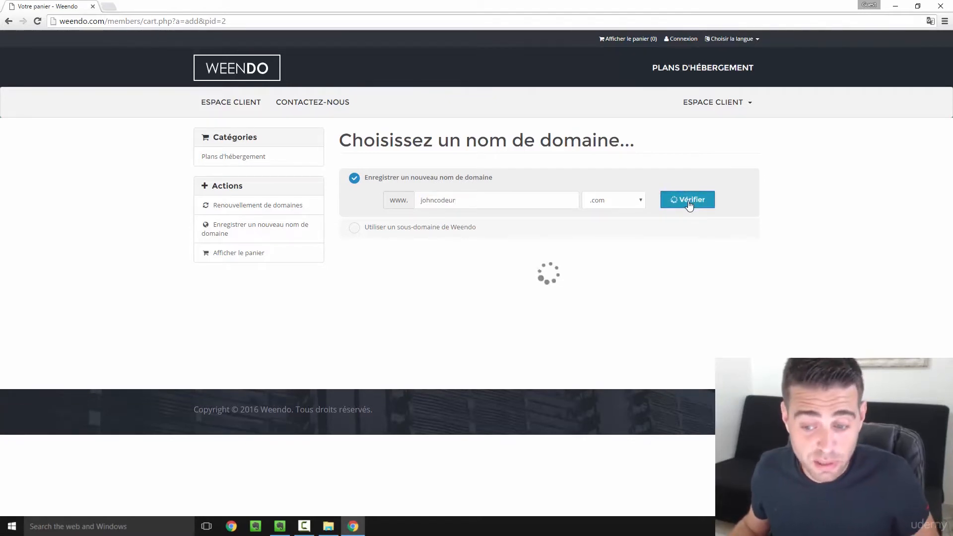
scroll(663, 216, down, 1)
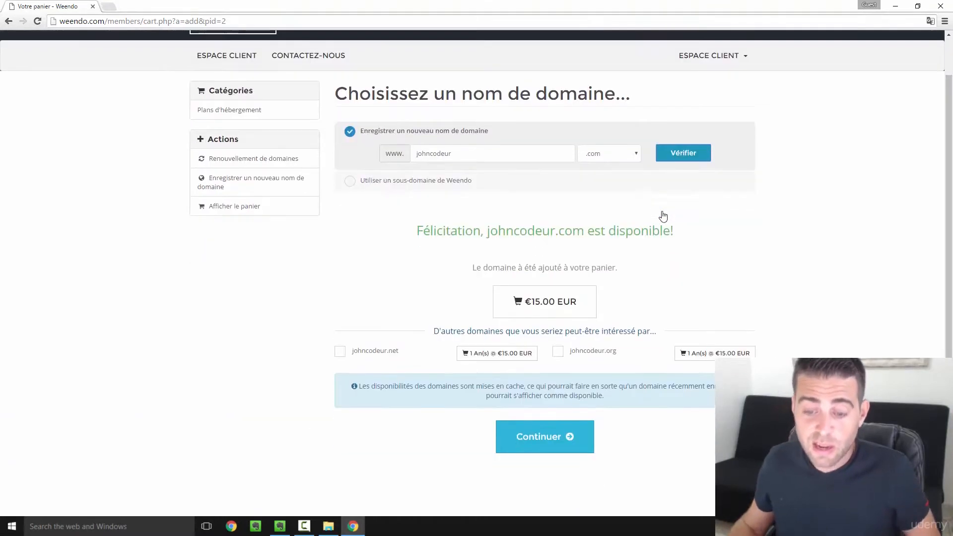
scroll(662, 219, down, 1)
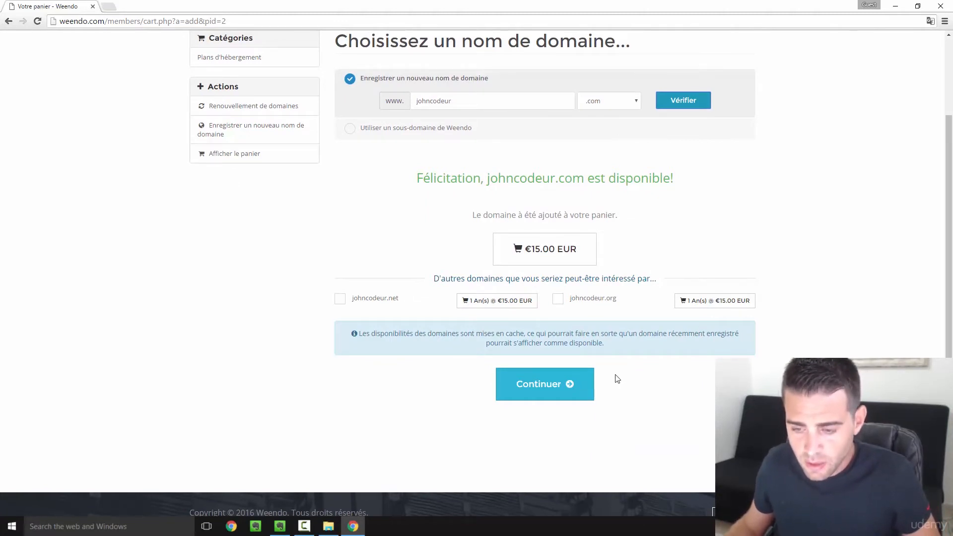
- Keep 12-month billing, set referral to 'Par le site Apprendre à coder', and review the €135.00 cart
click(542, 386)
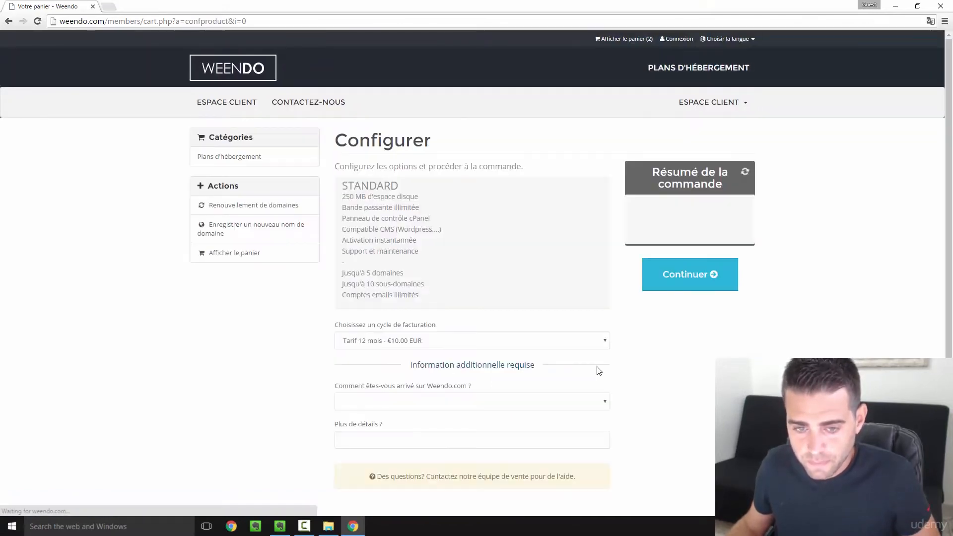
scroll(529, 273, down, 1)
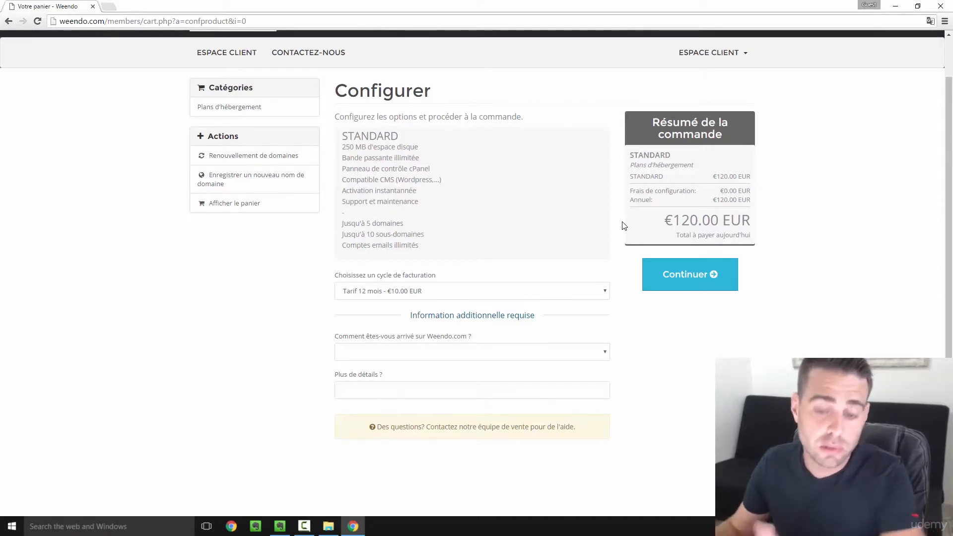
click(355, 295)
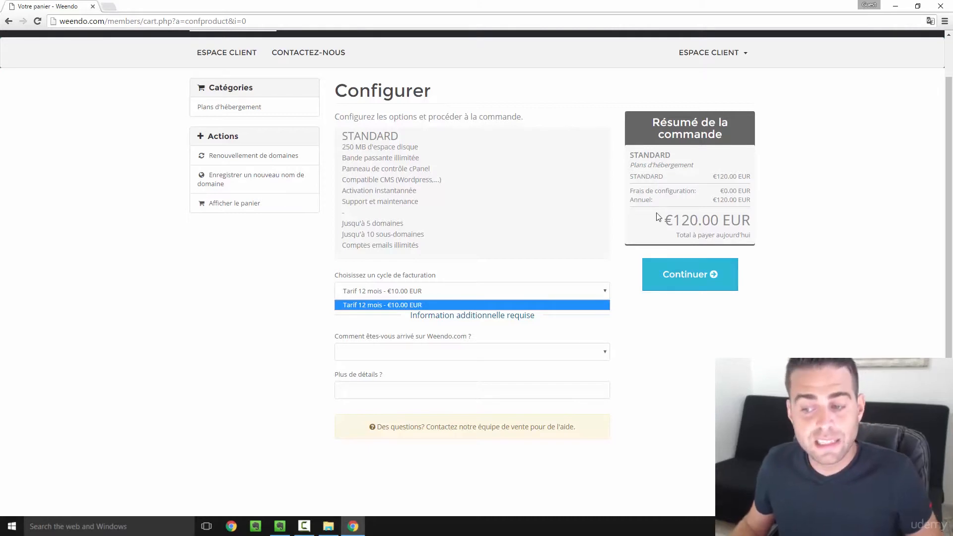
click(482, 355)
click(481, 353)
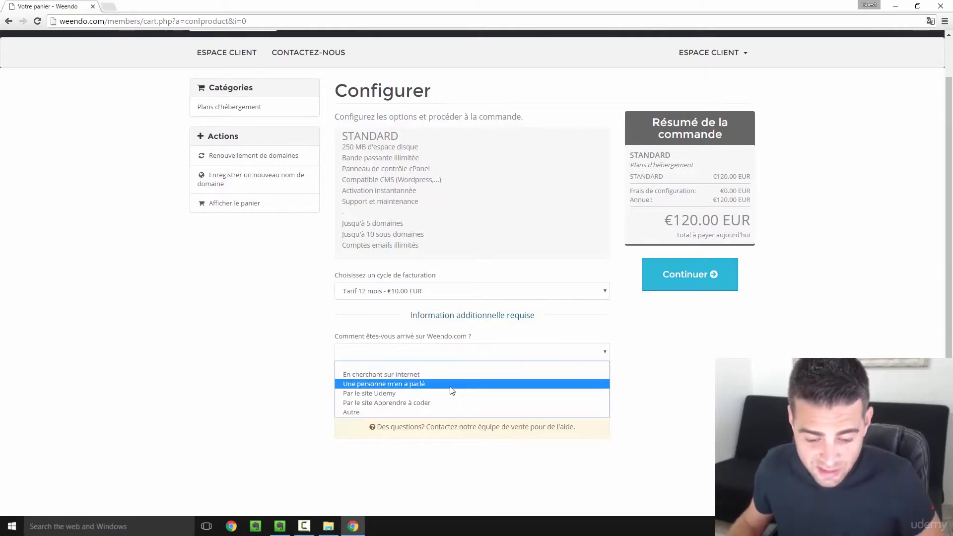
click(432, 402)
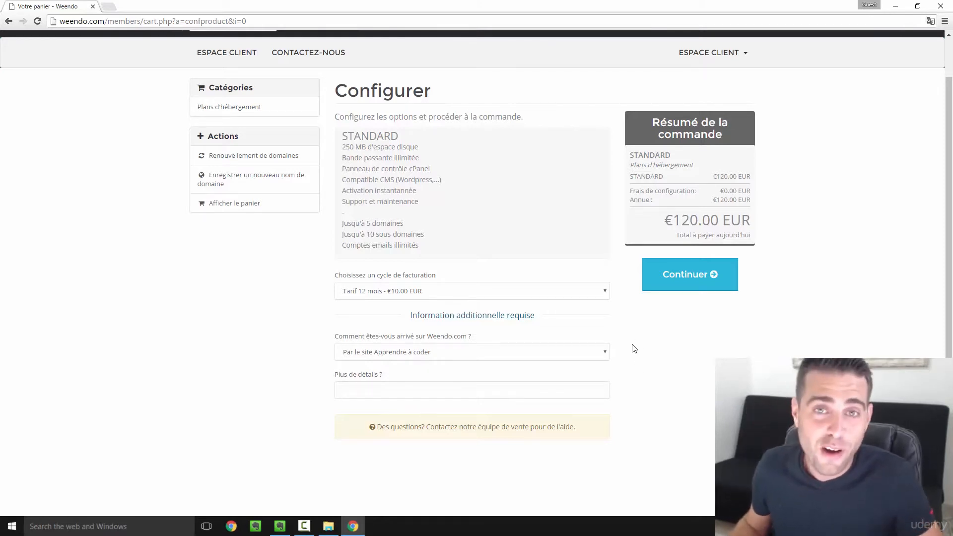
click(691, 276)
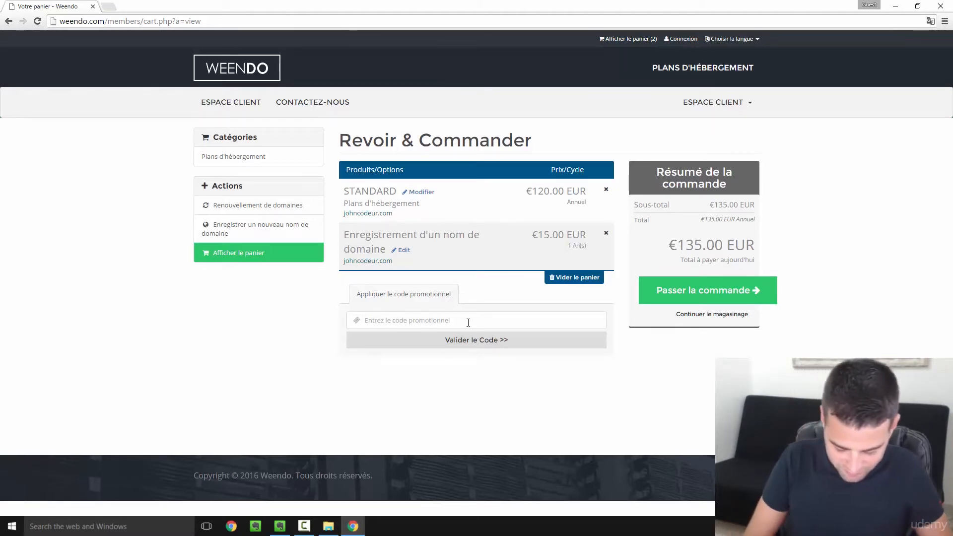
- Apply promo code PROMOA to cut the total to €75.00 and go to checkout
text(PR)
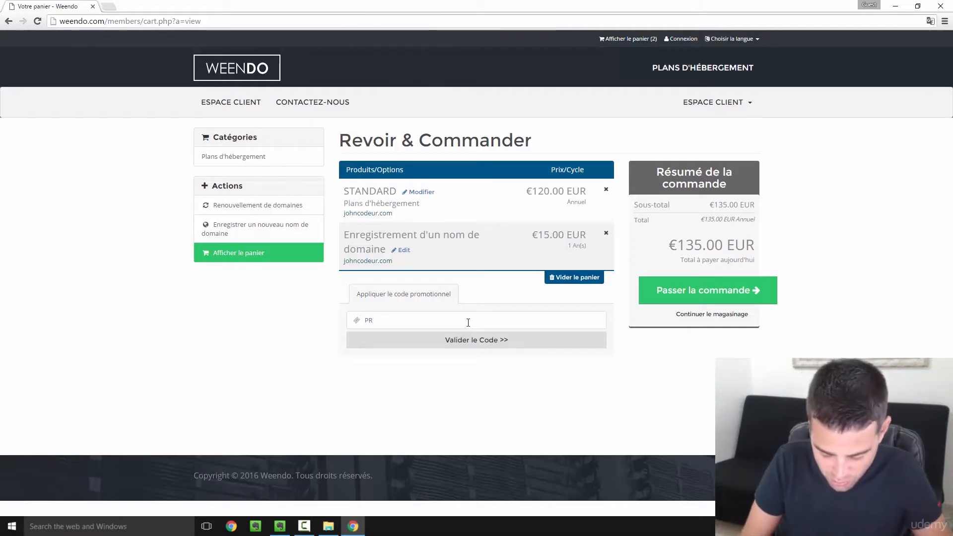
text(OMO)
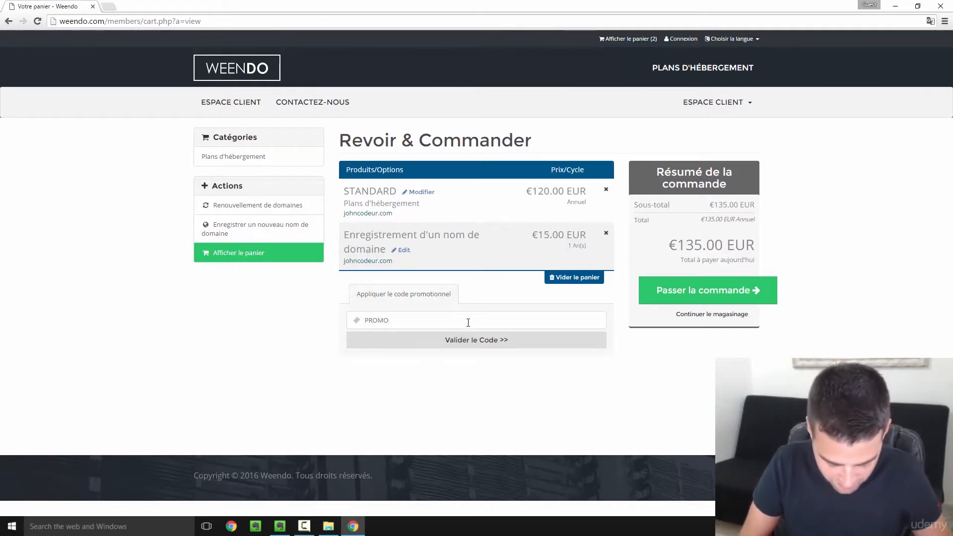
text(AAC)
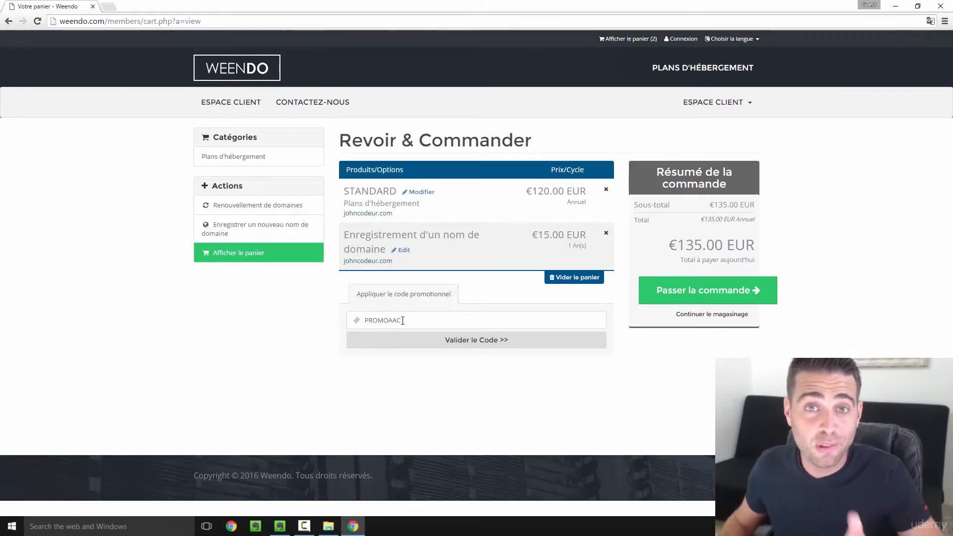
click(485, 350)
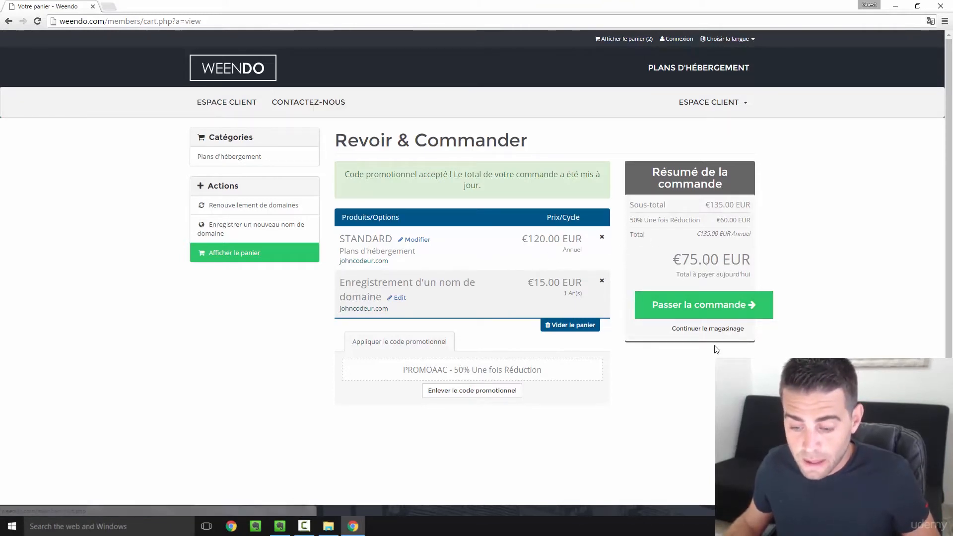
click(705, 310)
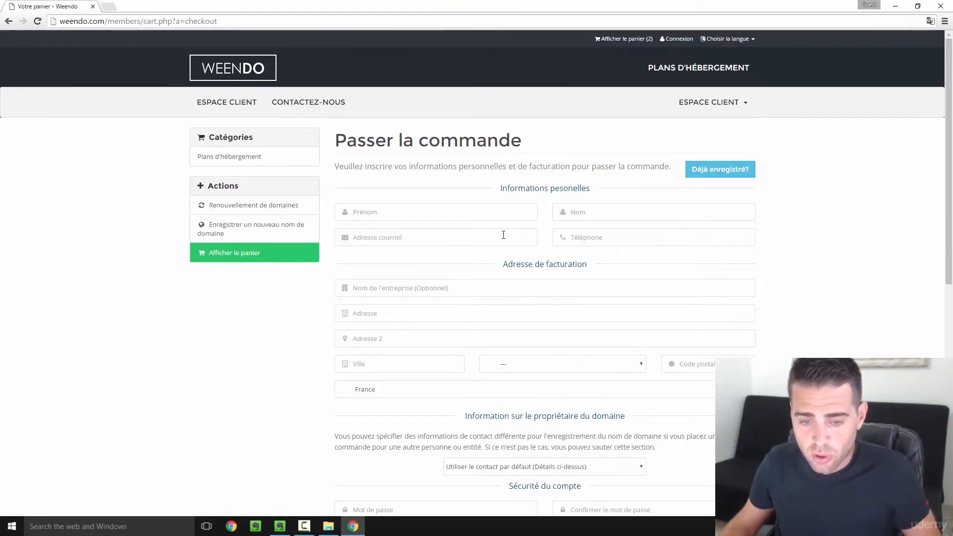
- Log in as an existing client with the account e-mail and password, and accept the terms of use
scroll(524, 296, down, 3)
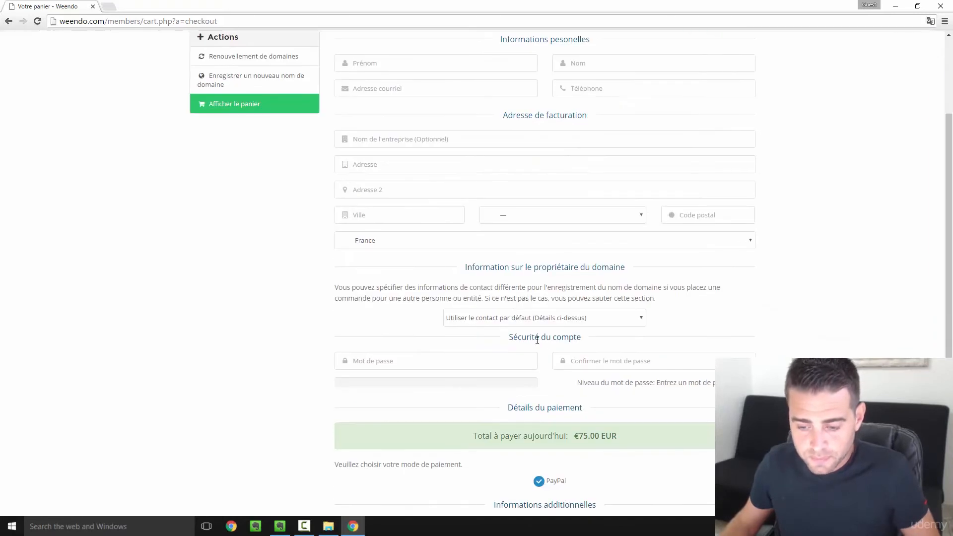
scroll(549, 347, down, 1)
scroll(549, 344, up, 4)
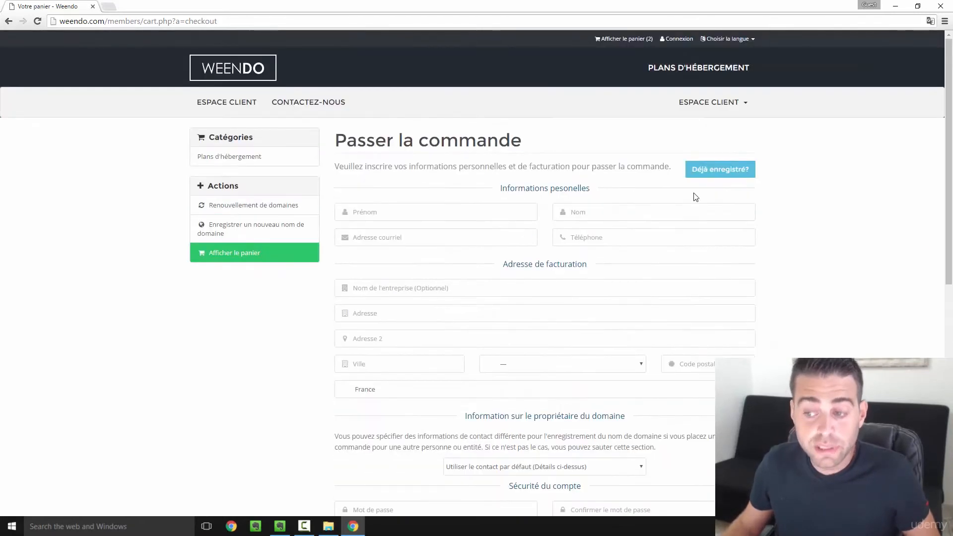
click(704, 170)
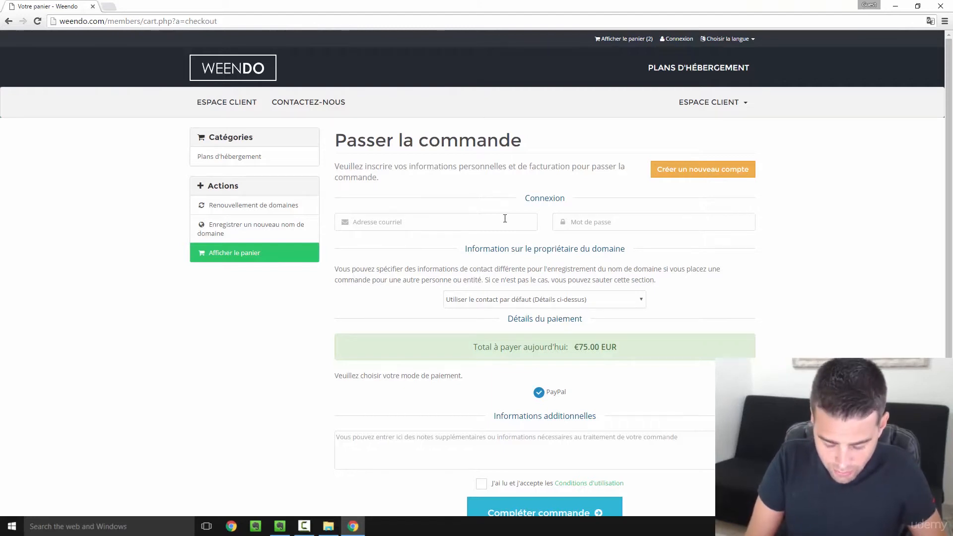
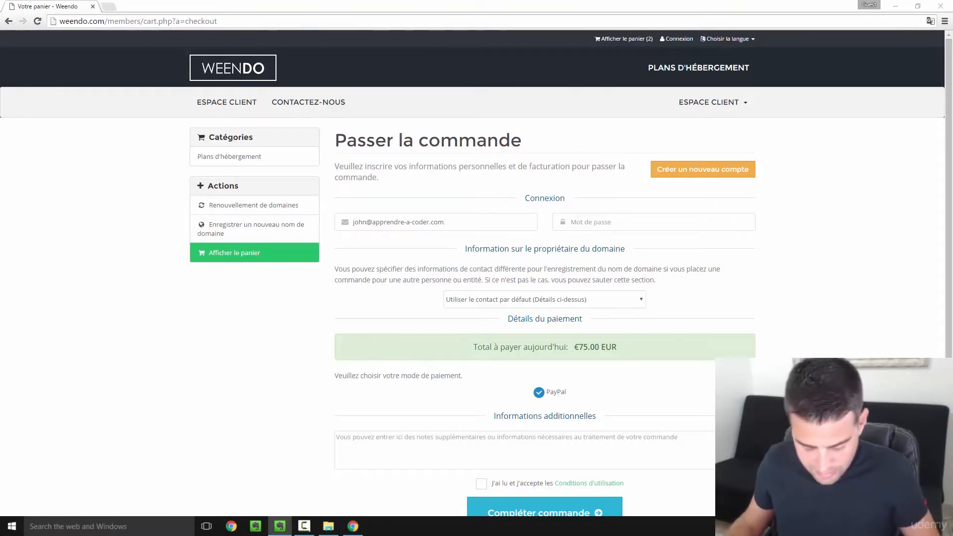
click(626, 228)
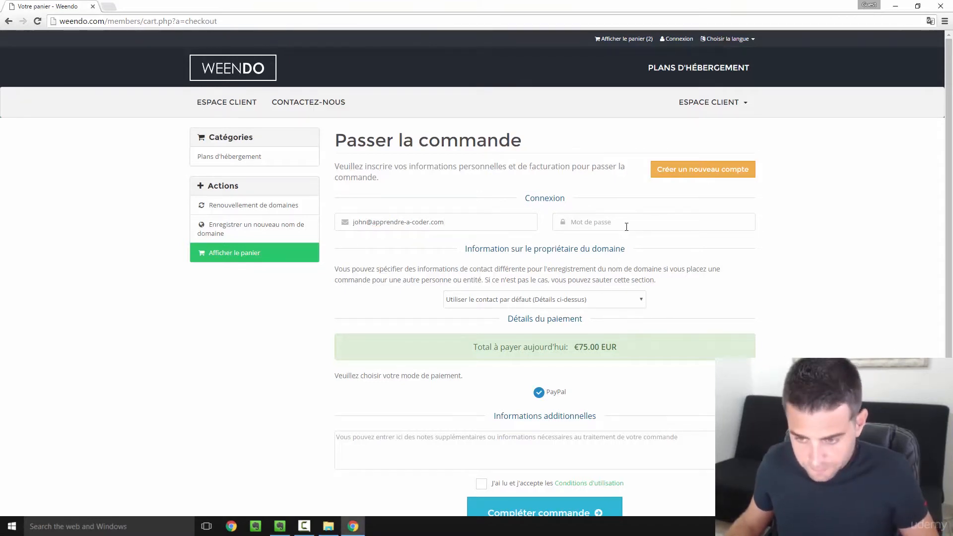
key(ctrl+v)
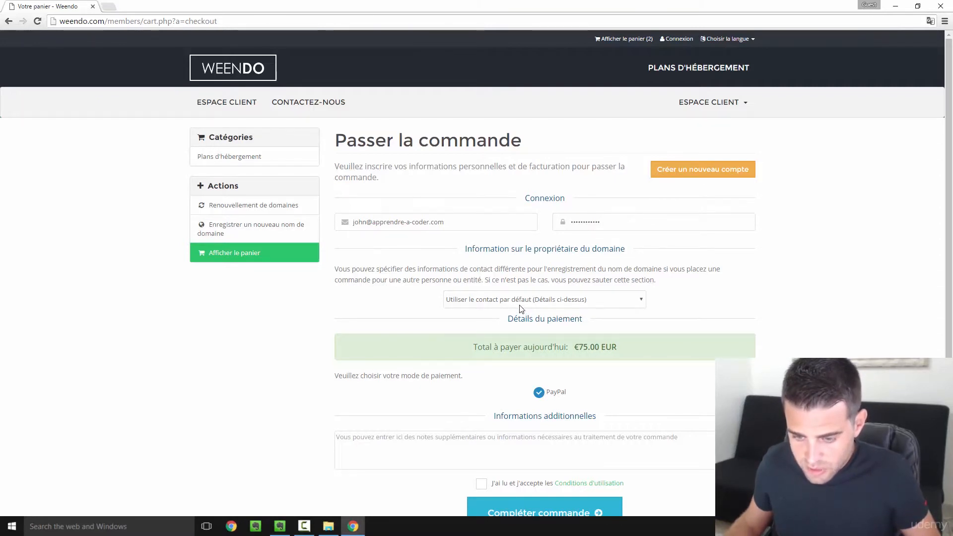
scroll(570, 315, down, 2)
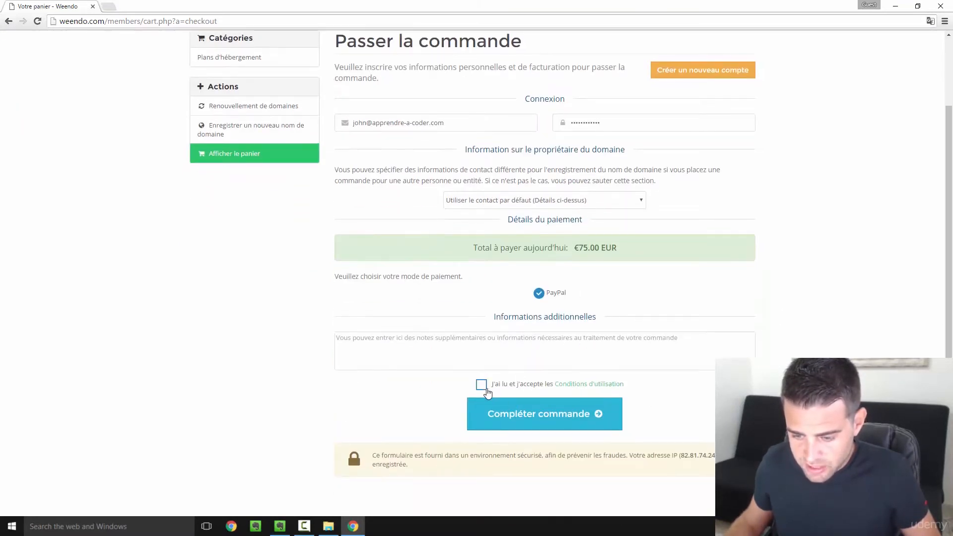
click(483, 384)
- Submit the order, then back out of PayPal's billing page to the Weendo cart
click(543, 415)
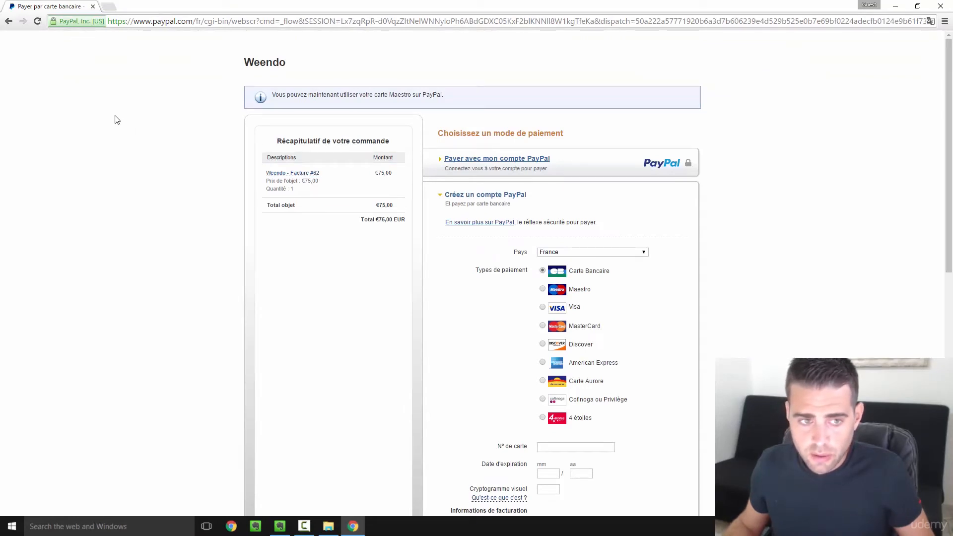
click(9, 21)
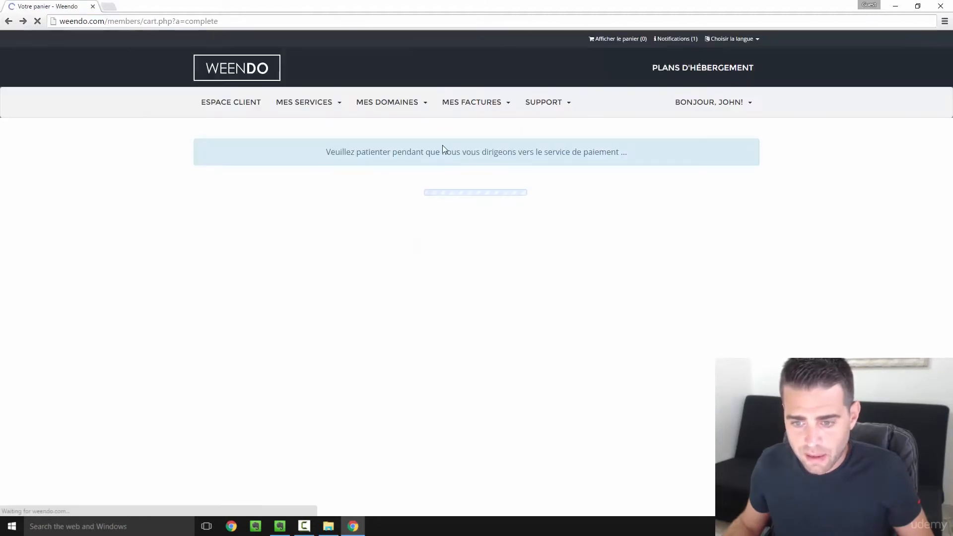
click(461, 227)
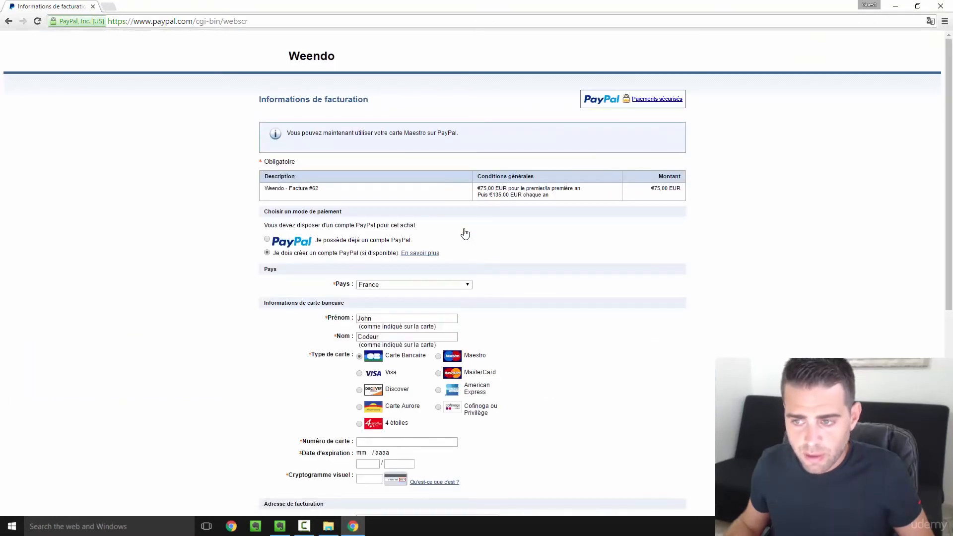
scroll(465, 233, down, 1)
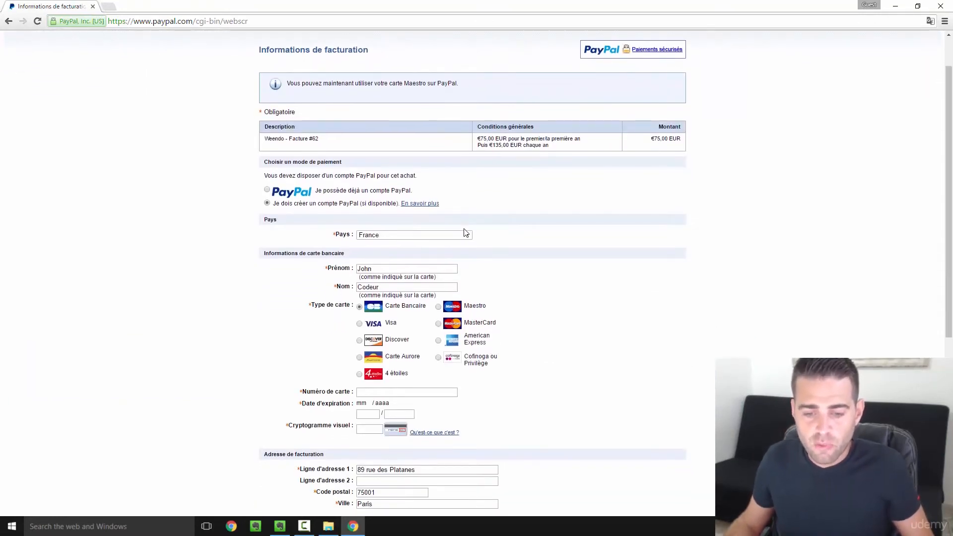
scroll(465, 234, up, 1)
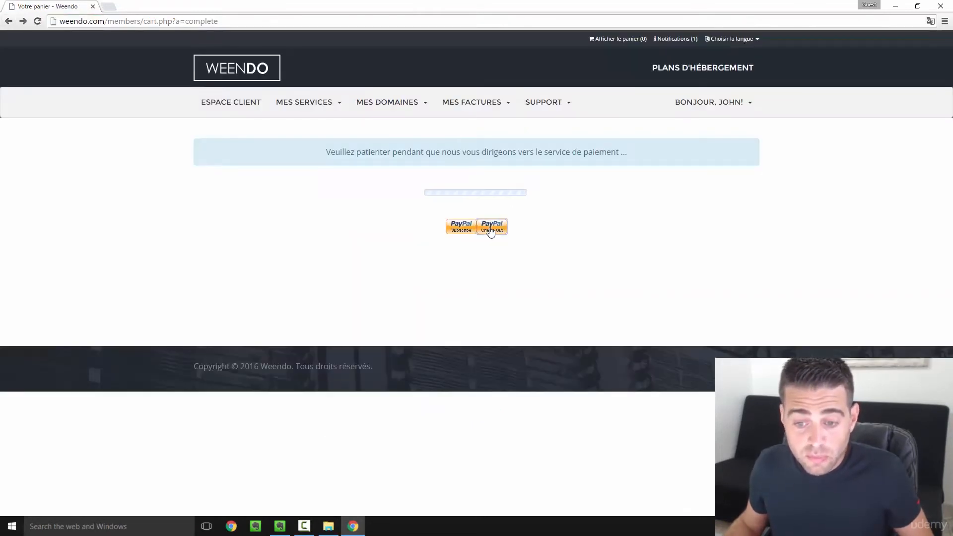
click(491, 231)
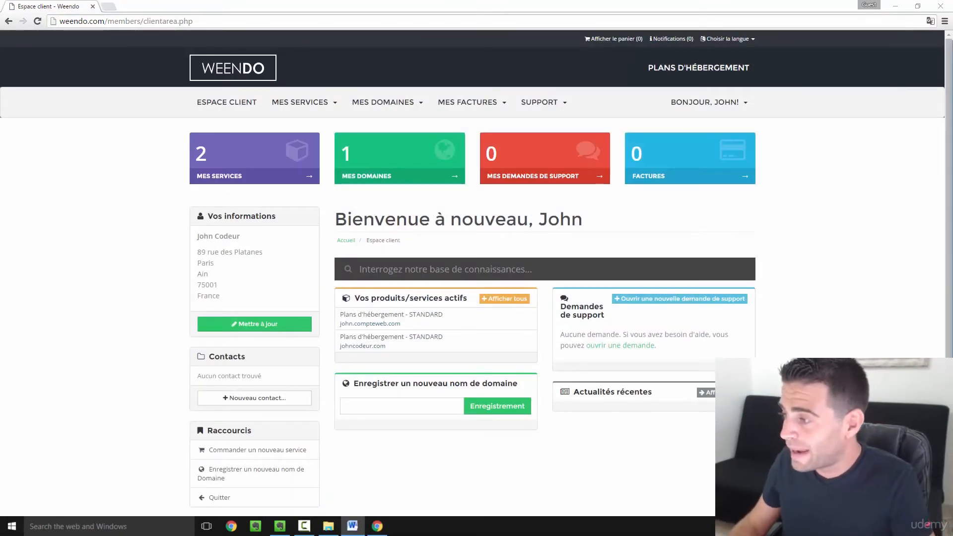
- Bring the Weendo new-account email document to the front and maximize it
key(alt+Tab)
double_click(453, 77)
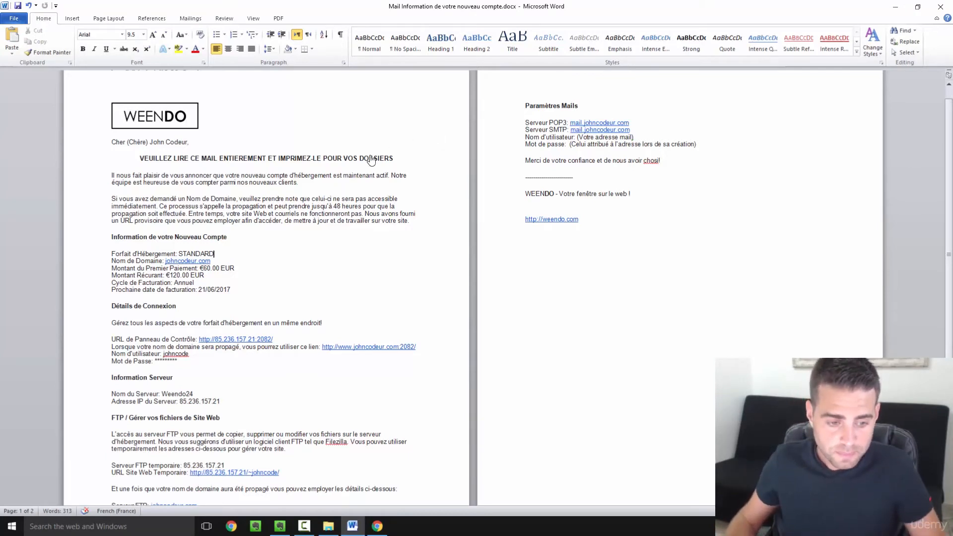
drag(137, 243, 245, 265)
click(287, 293)
scroll(287, 294, down, 2)
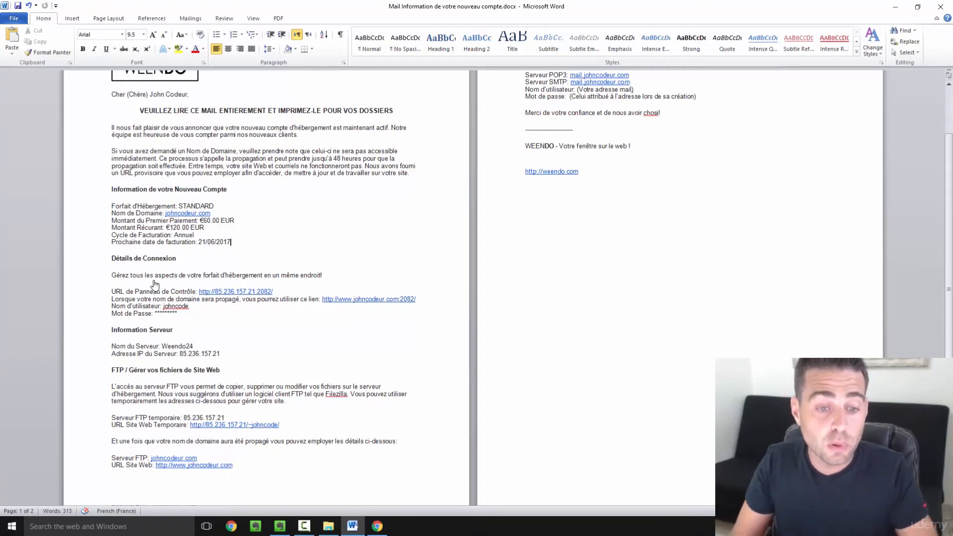
drag(290, 169, 354, 176)
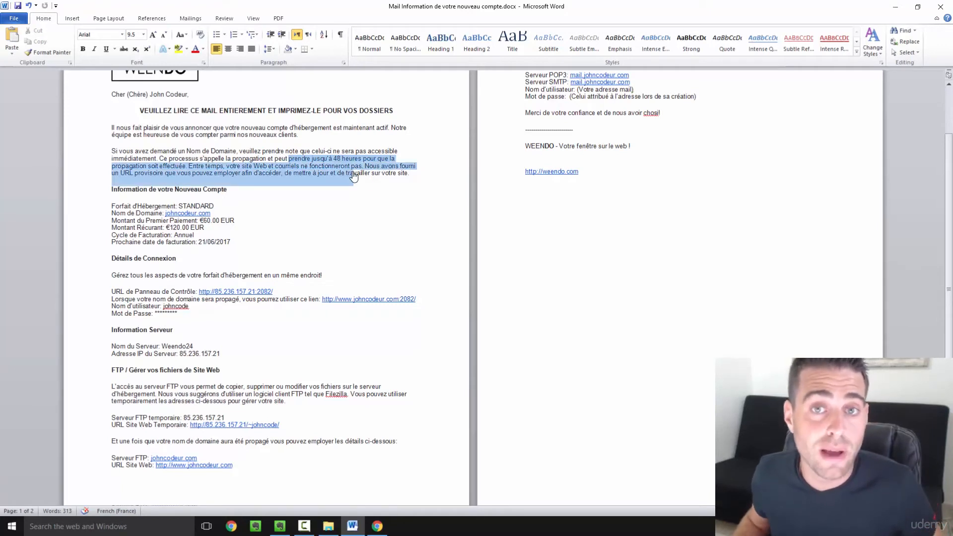
click(395, 250)
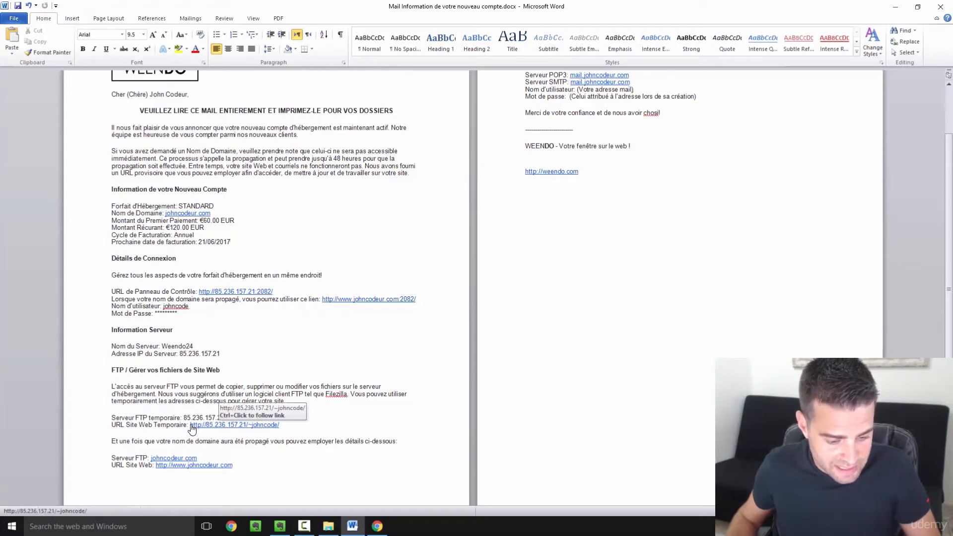
drag(190, 425, 215, 425)
click(150, 435)
scroll(147, 434, down, 1)
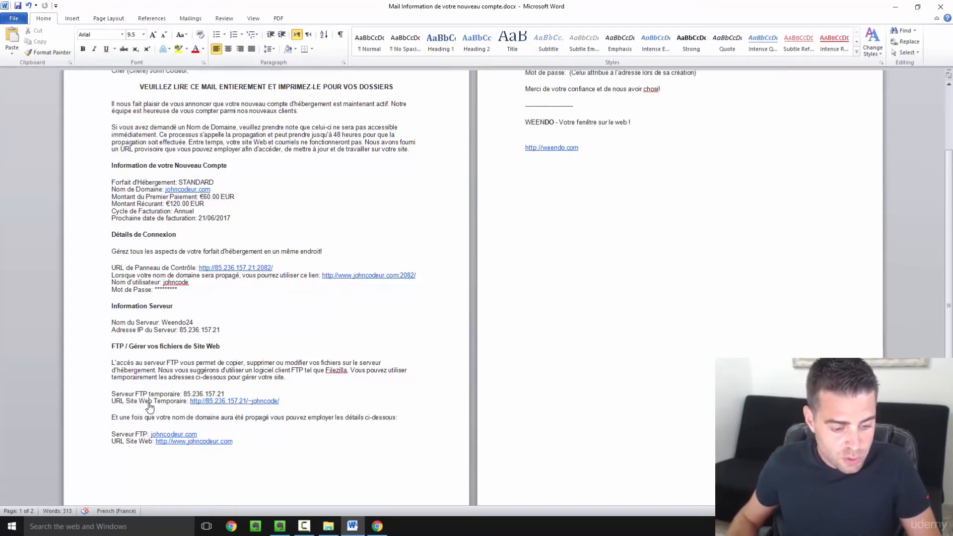
drag(139, 402, 234, 407)
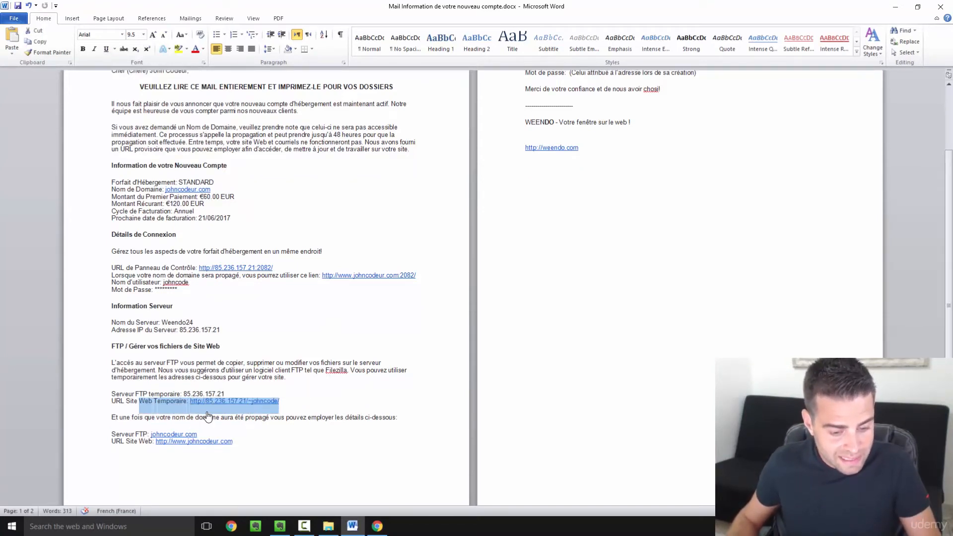
click(221, 405)
drag(280, 406, 191, 407)
key(ctrl+c)
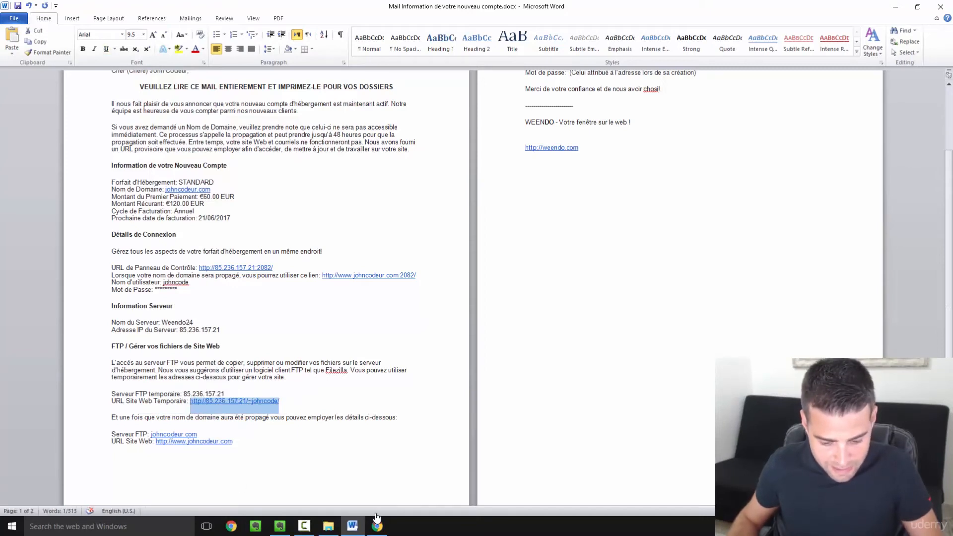
click(378, 526)
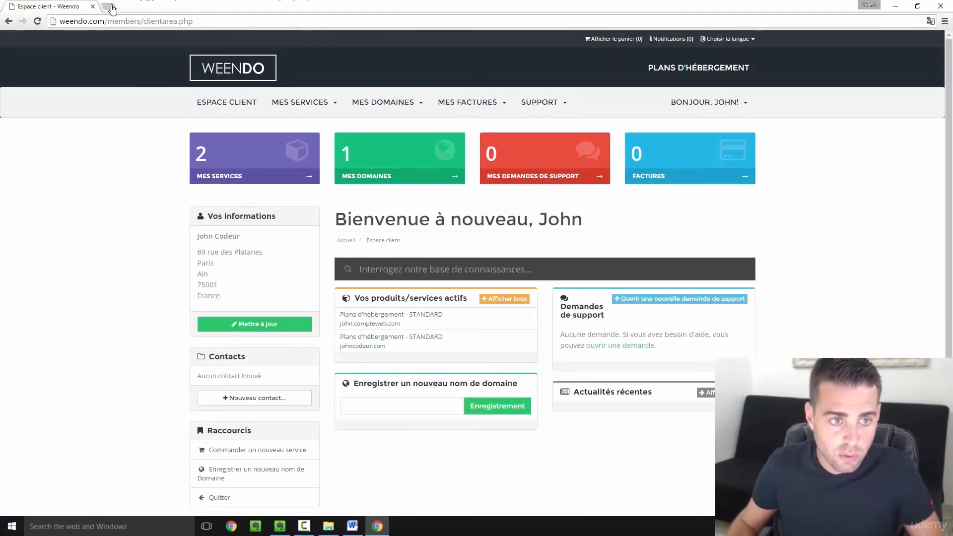
- Load the temporary site address in a new Chrome tab, then return to the Word email
click(109, 7)
key(ctrl+v)
key(Return)
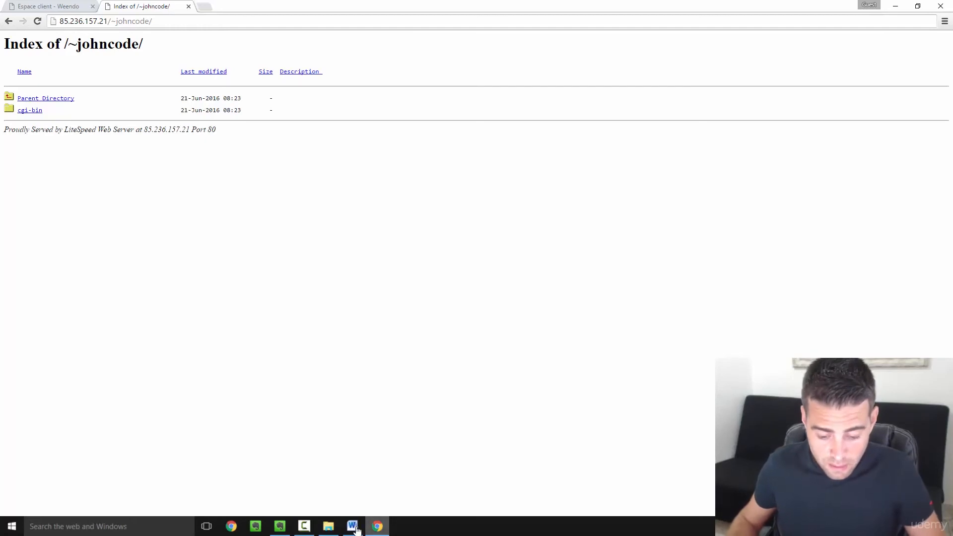
mouse_move(351, 529)
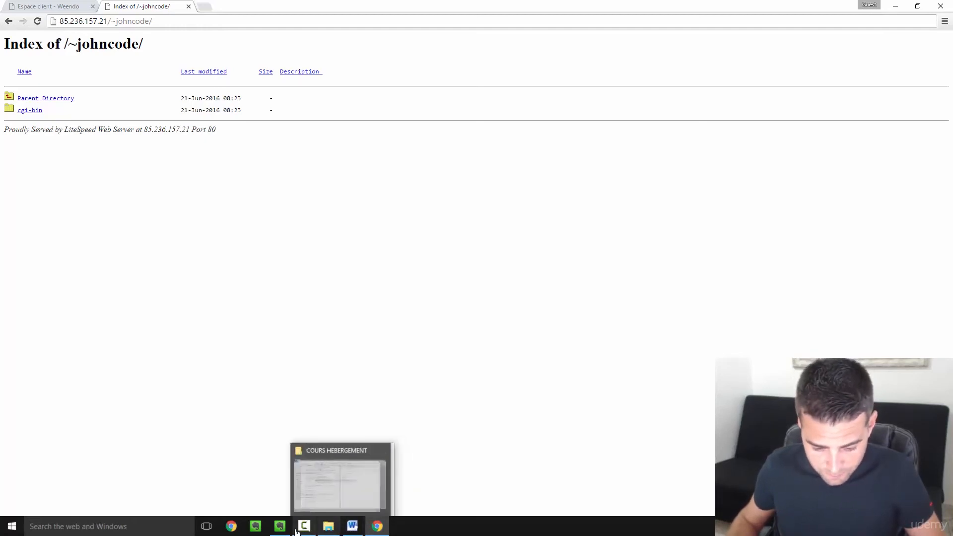
click(351, 528)
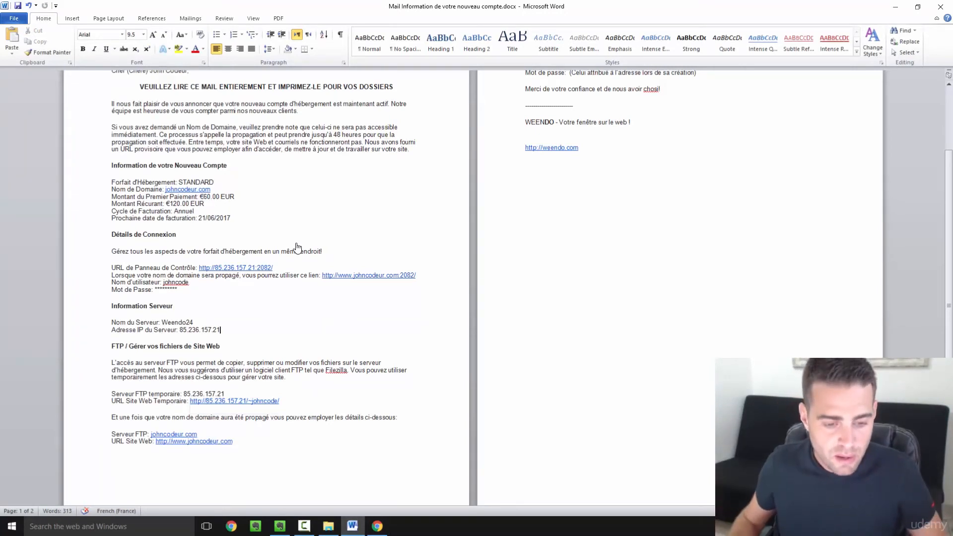
drag(290, 269, 201, 274)
key(ctrl+c)
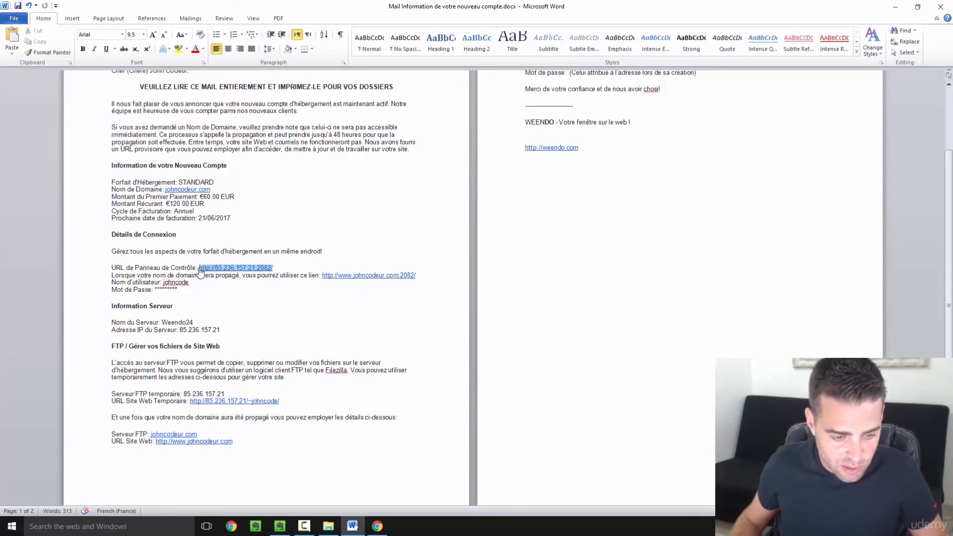
ctrl+click(234, 401)
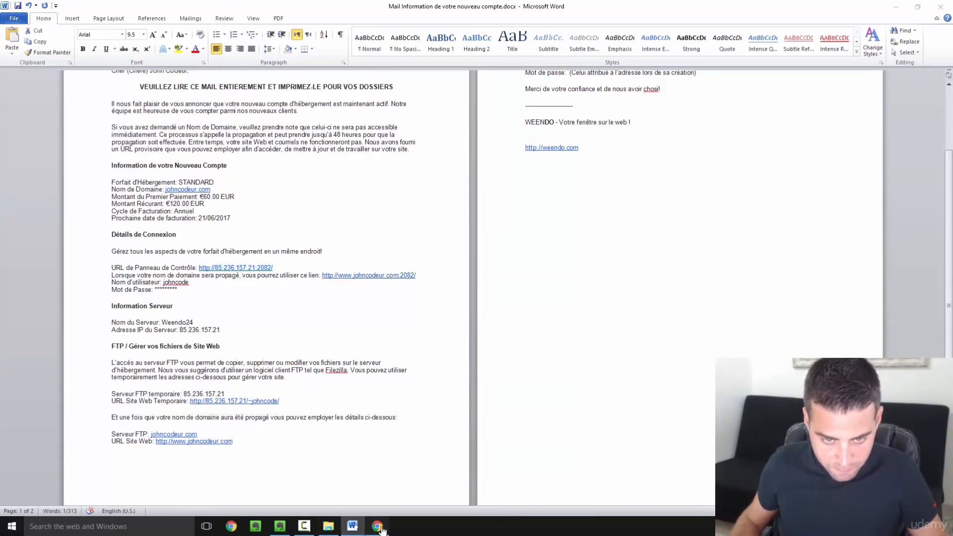
click(205, 12)
key(ctrl+v)
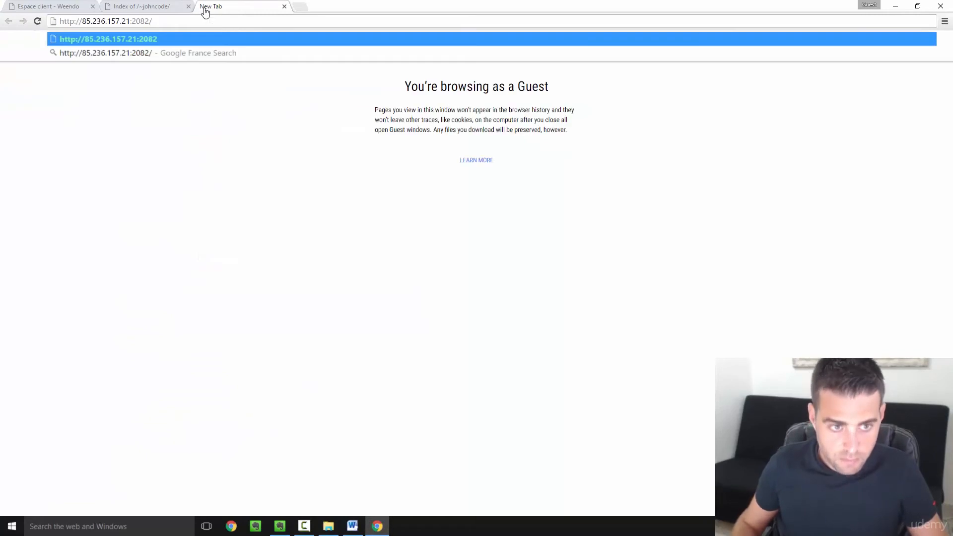
- Log in to cPanel with the username copied from the email and the account password
key(Return)
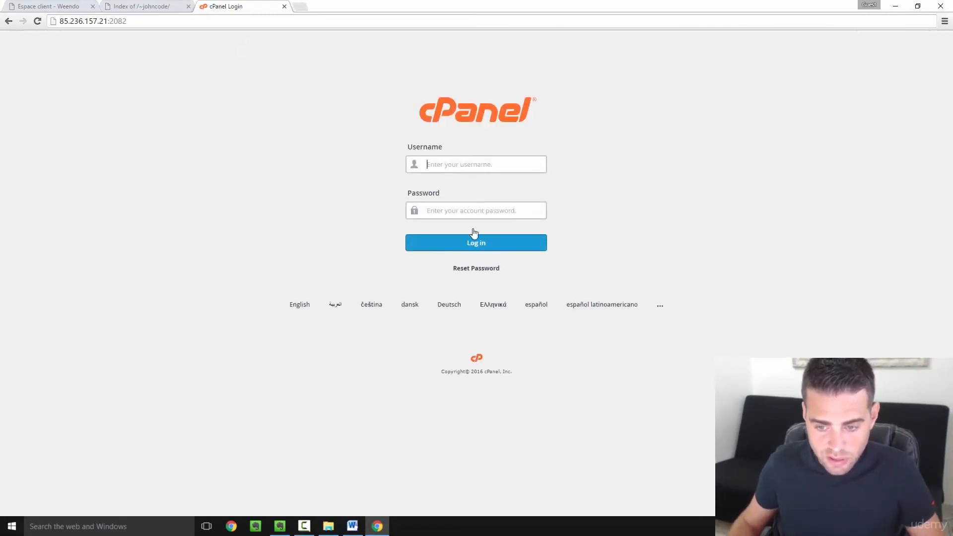
click(353, 530)
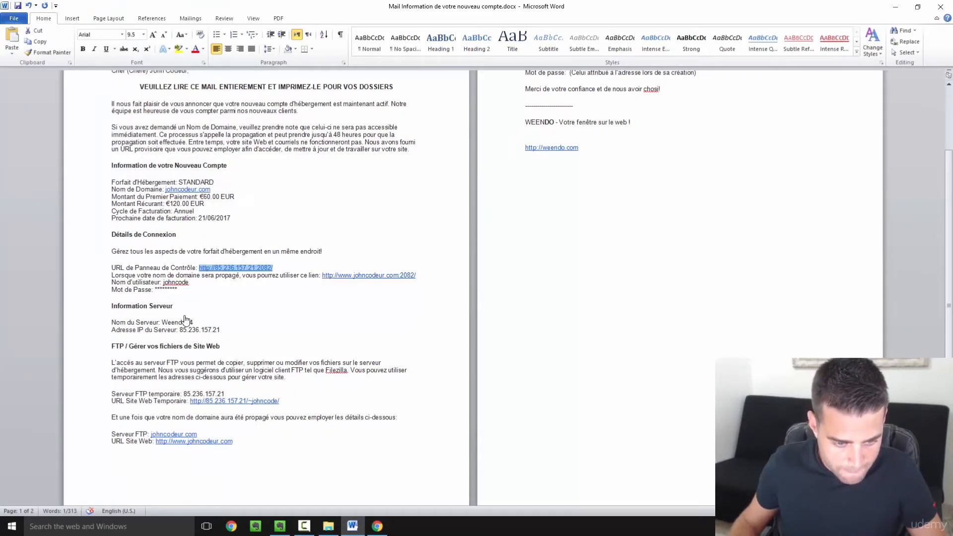
double_click(176, 283)
key(ctrl+c)
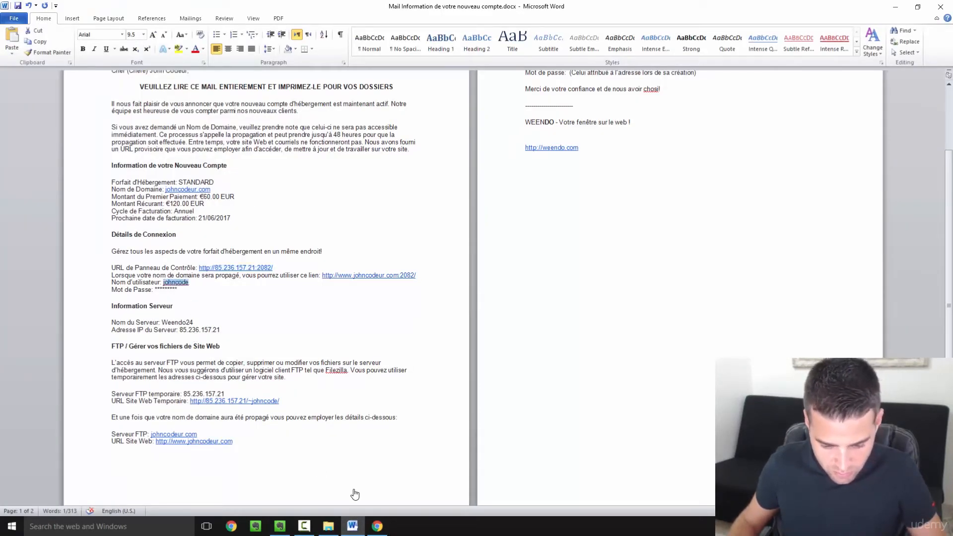
click(377, 526)
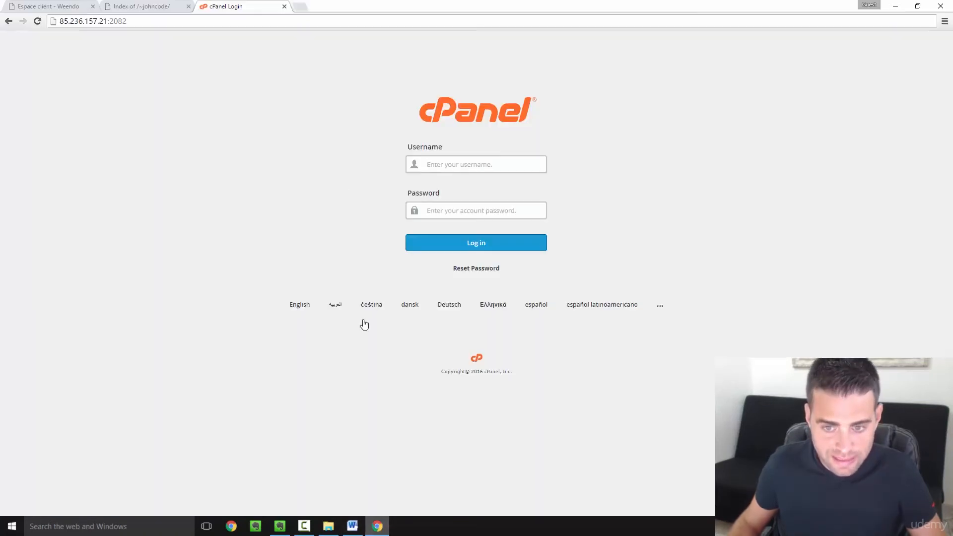
click(448, 166)
key(ctrl+v)
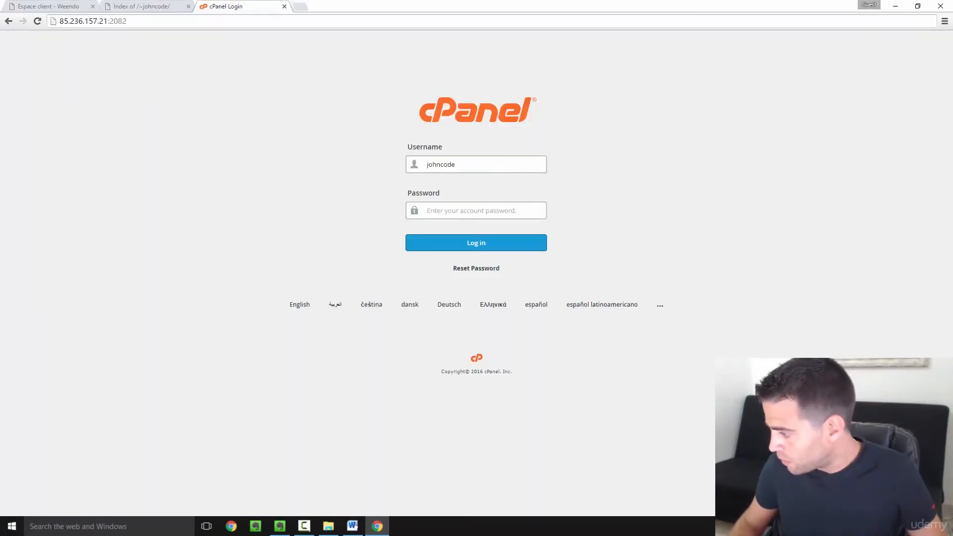
click(469, 213)
key(ctrl+v)
click(462, 250)
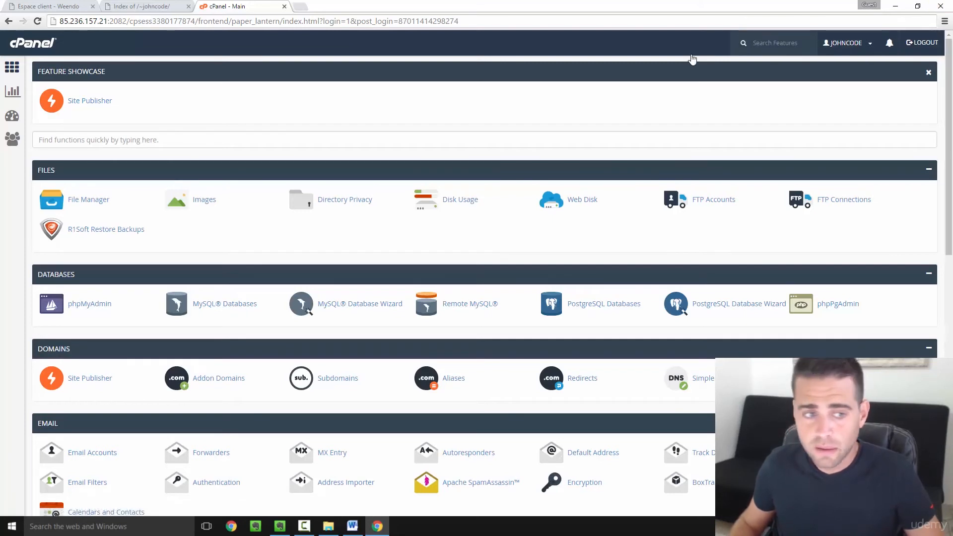
- From the Weendo client area, open the johncodeur.com hosting's cPanel in a new tab without re-entering credentials
click(43, 7)
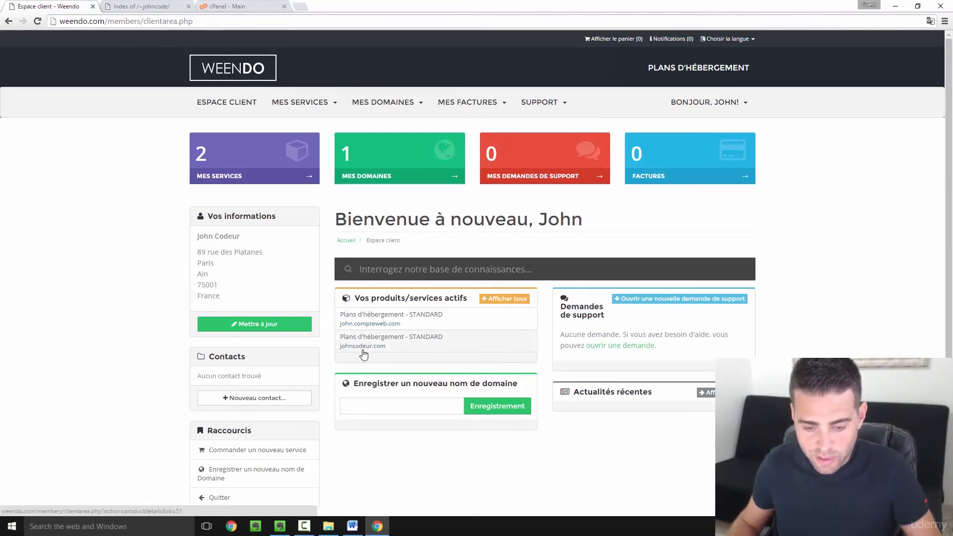
click(463, 347)
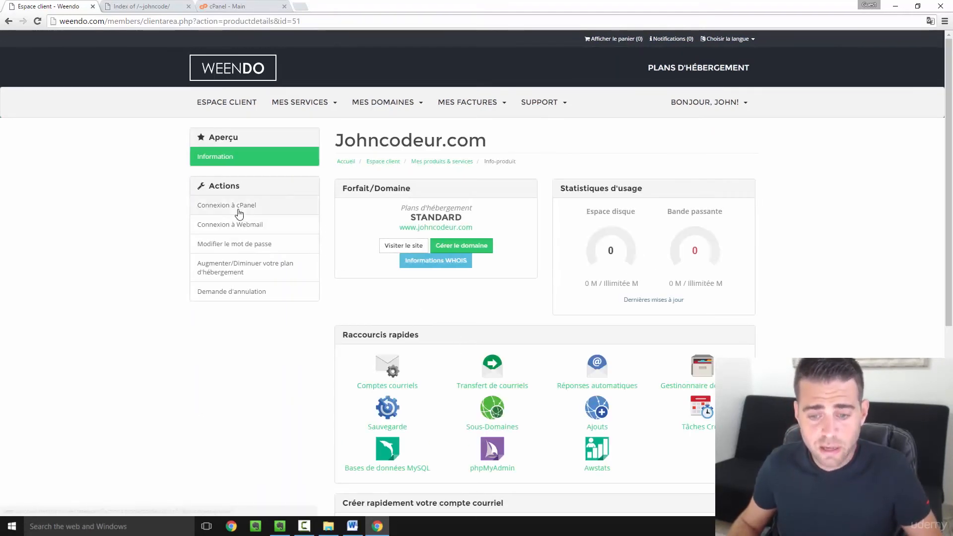
click(240, 212)
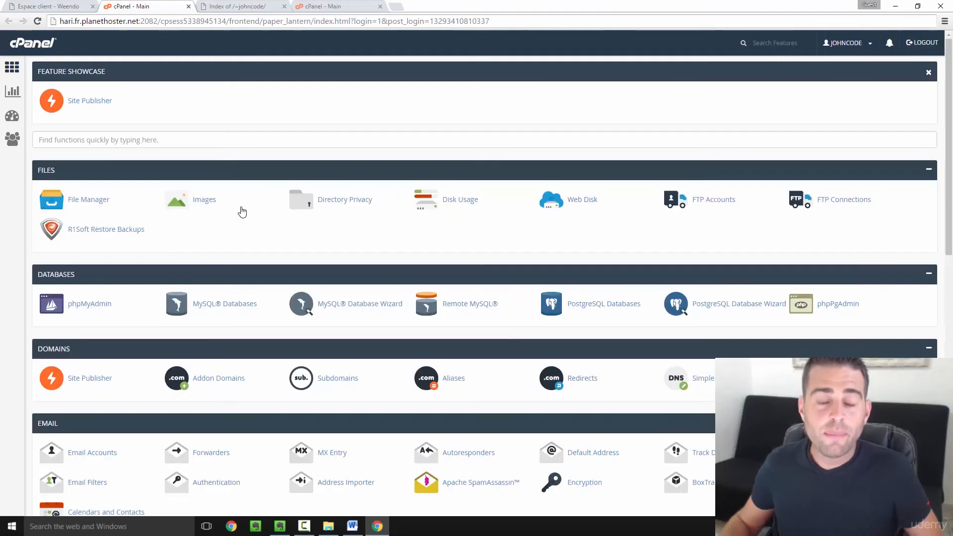
- Open the WordPress 4.5.2 installer from cPanel's Softaculous Apps Installer section
scroll(329, 283, down, 3)
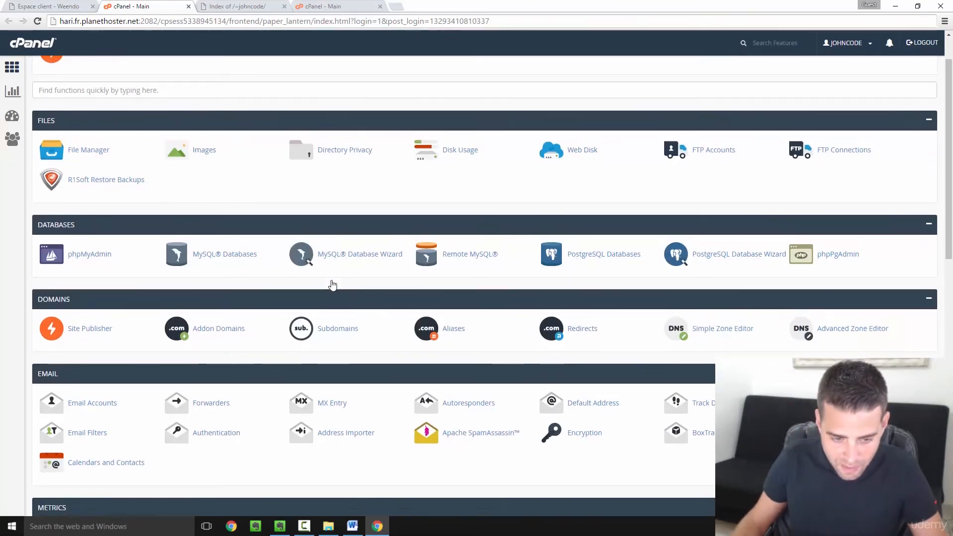
scroll(332, 285, down, 8)
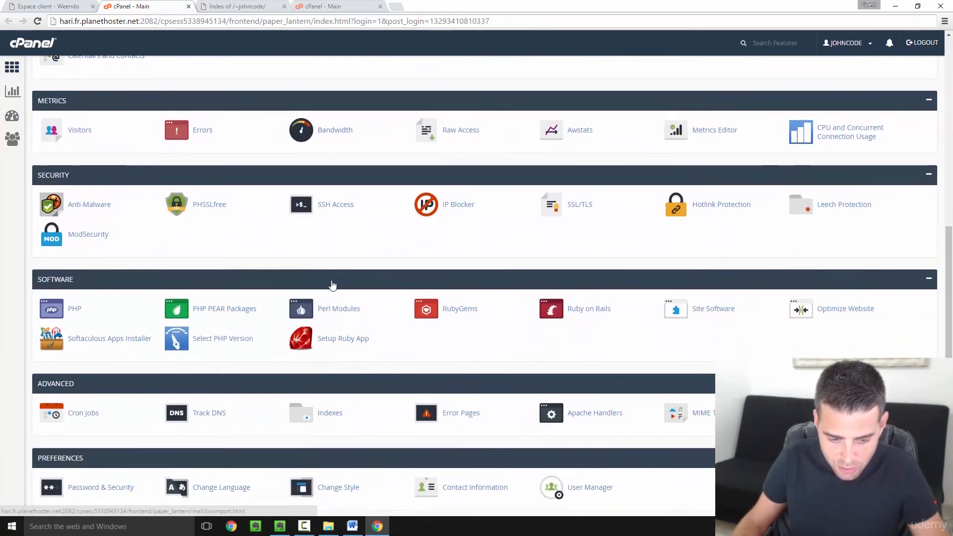
scroll(335, 308, down, 1)
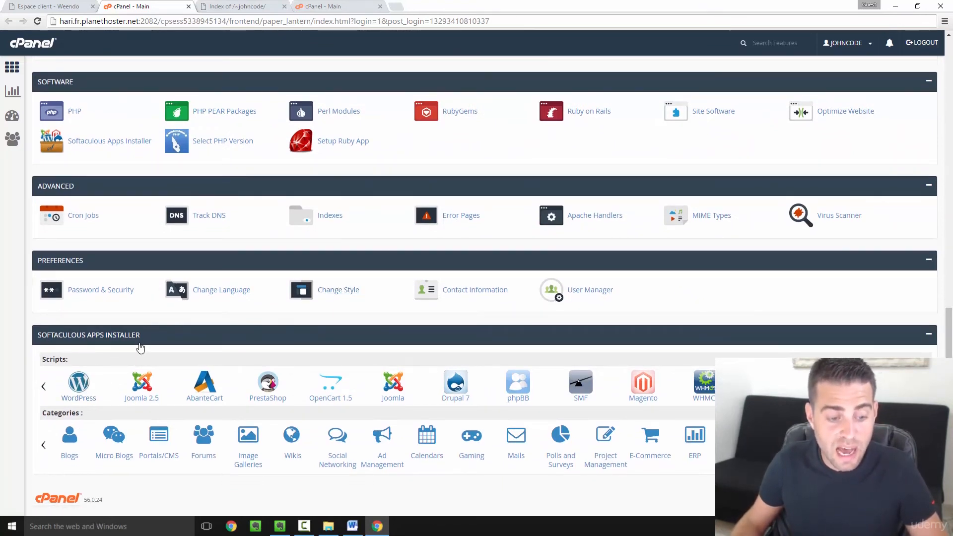
click(85, 382)
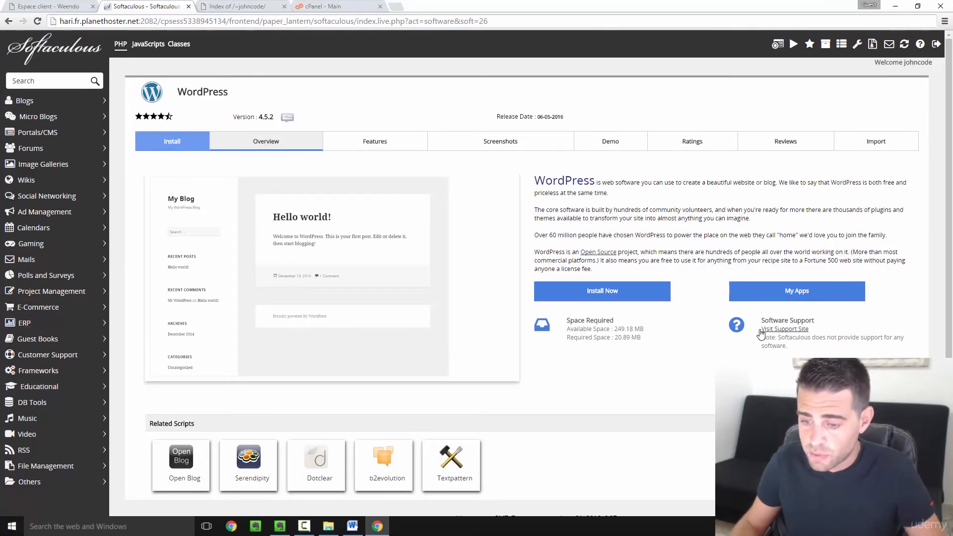
- Start the install form with an empty directory, site name 'Blog John Codeur' and description 'John vous enseigne le code !'
click(605, 293)
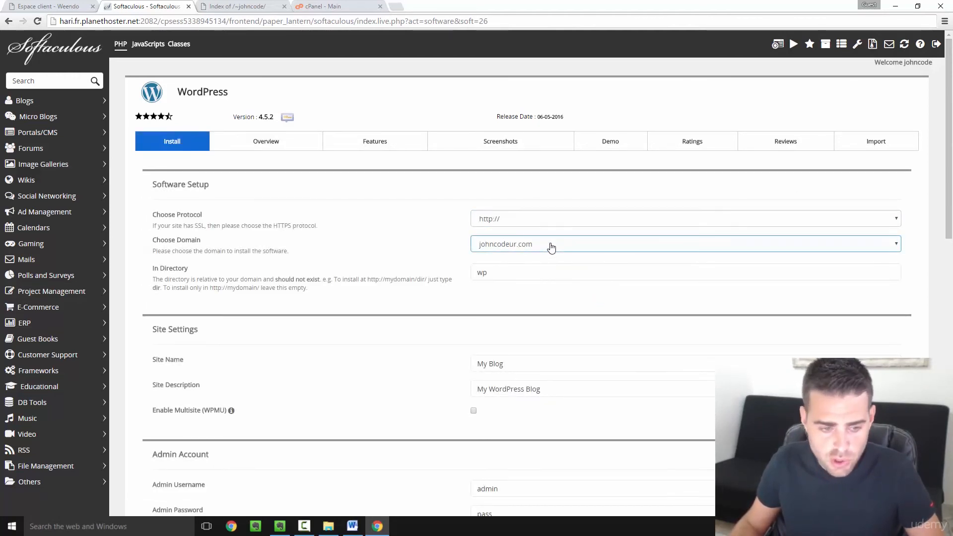
click(540, 273)
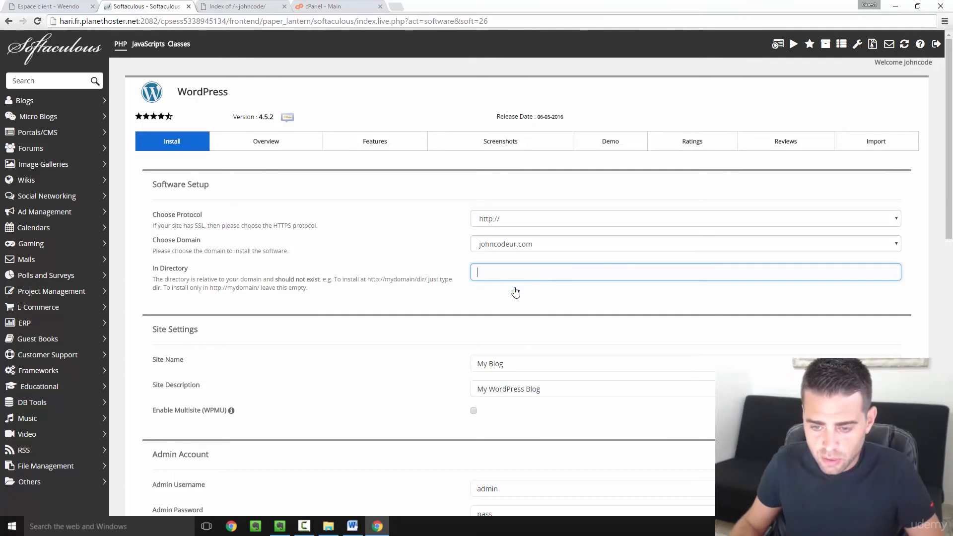
scroll(515, 297, down, 1)
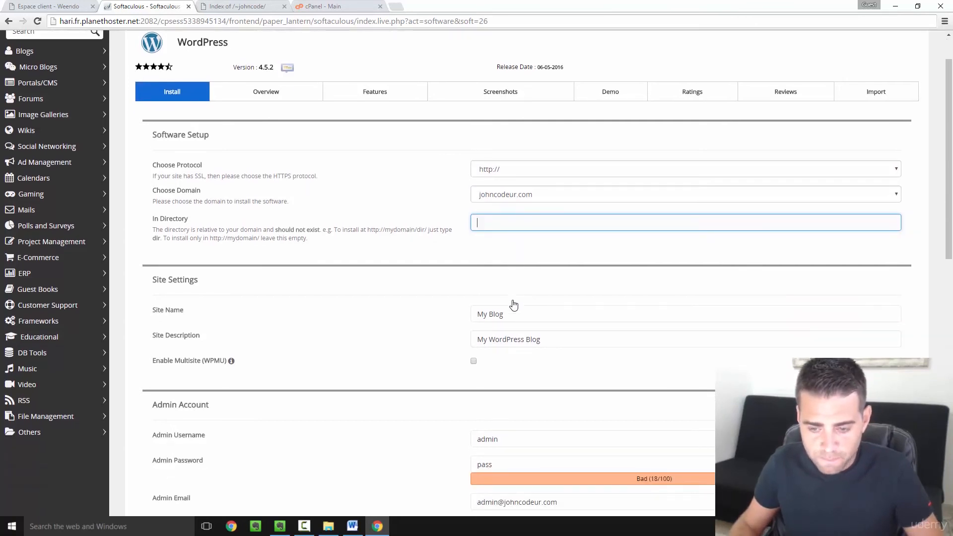
drag(512, 318, 463, 318)
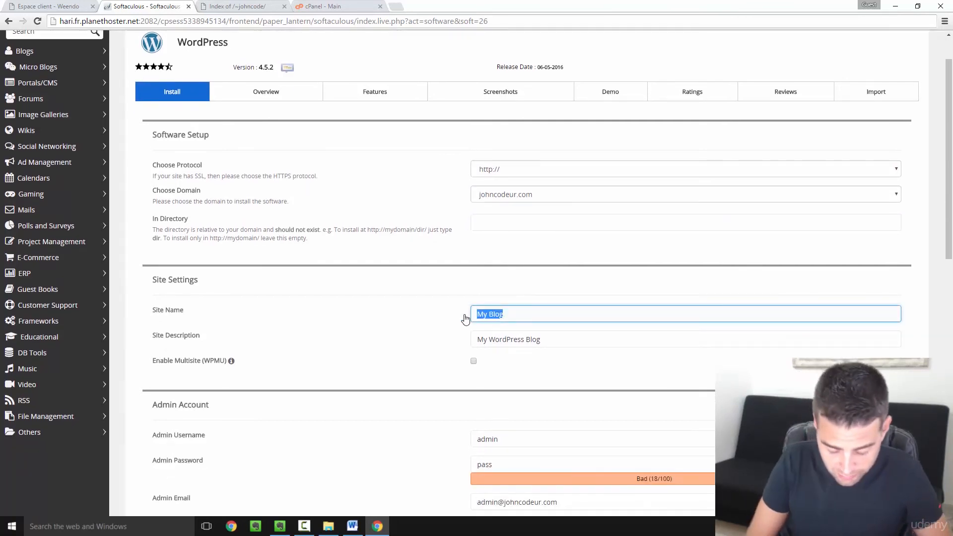
text(Blog)
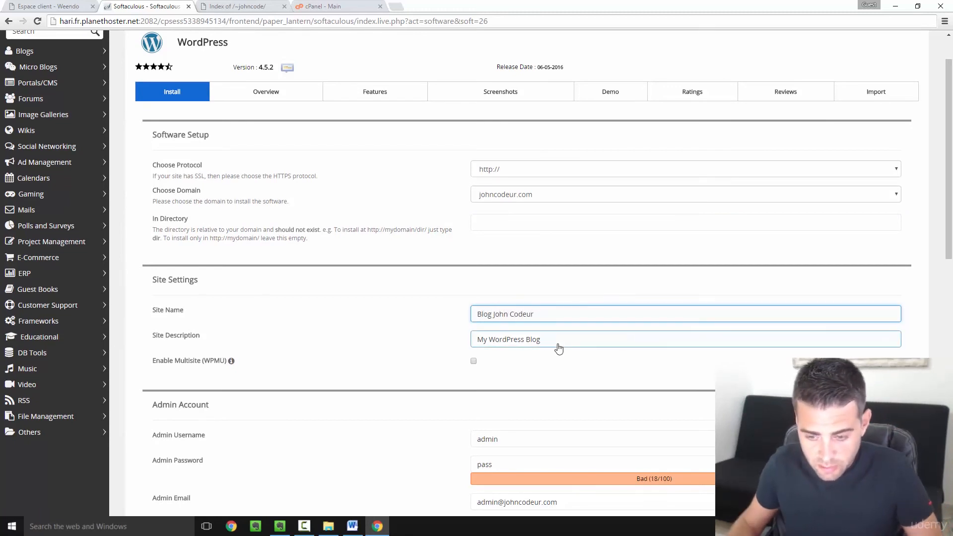
drag(556, 344, 410, 349)
text(John vous enseigne le code !)
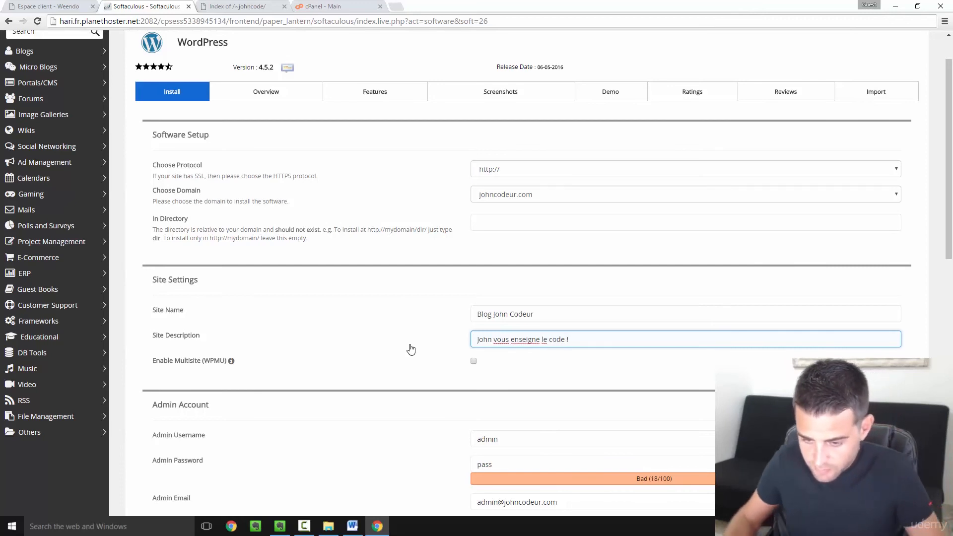
- Retype the admin username and replace the admin email with the new address
scroll(516, 339, down, 1)
scroll(510, 333, down, 2)
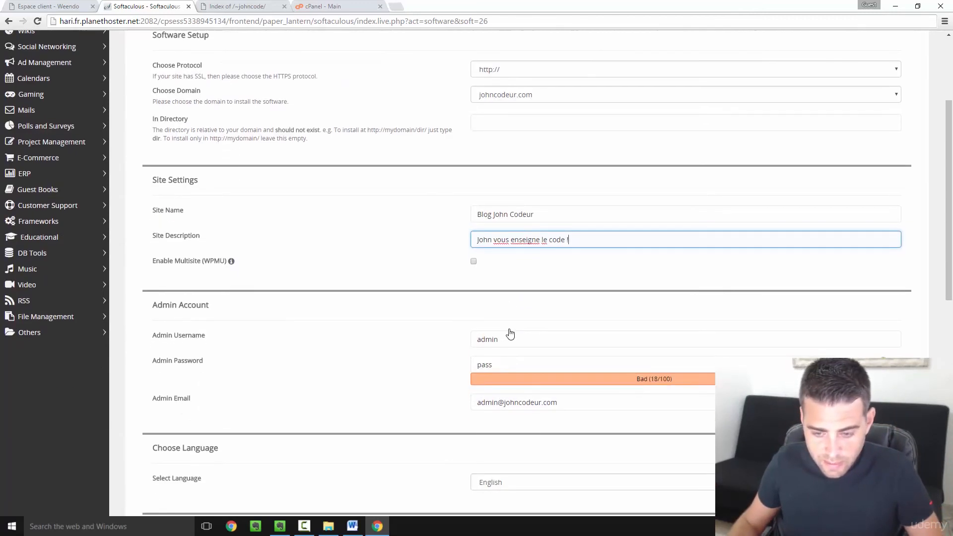
click(522, 297)
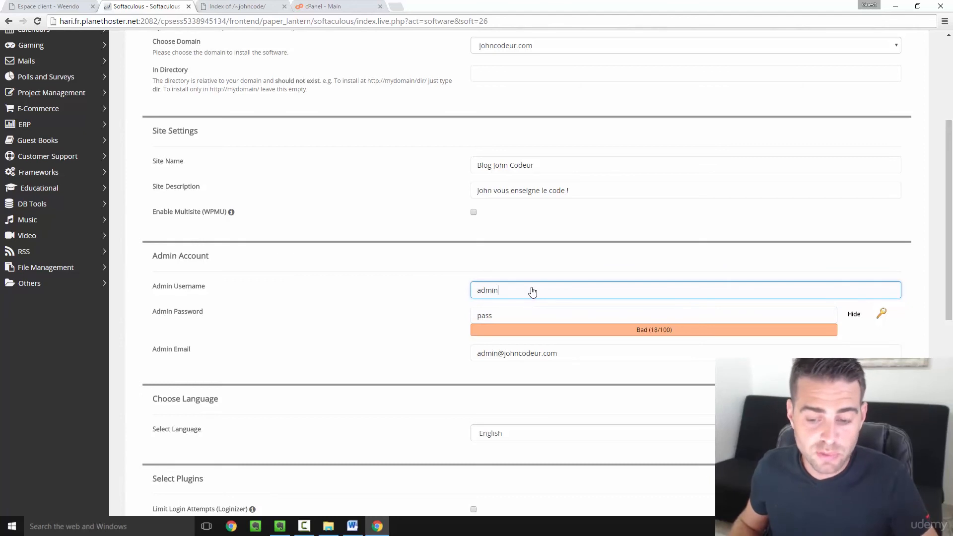
double_click(477, 292)
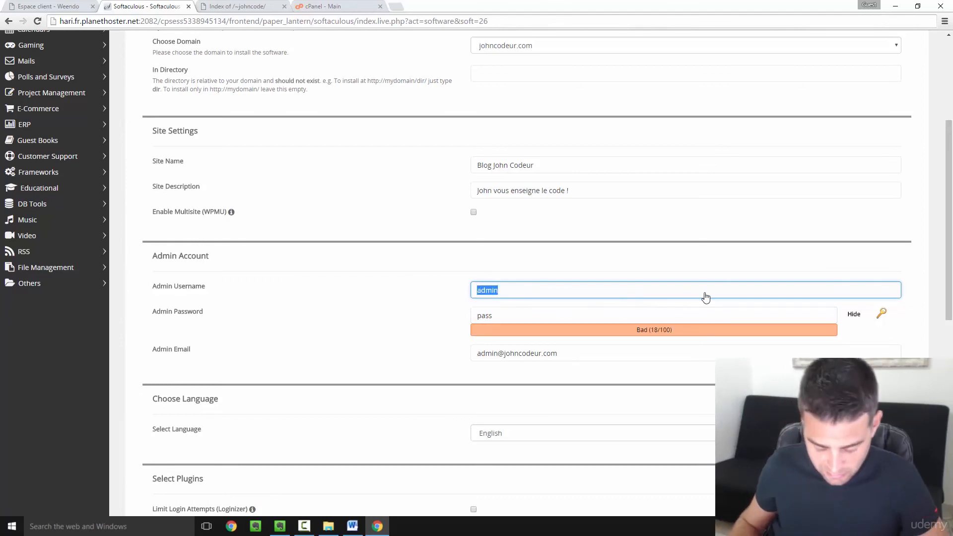
text(jo)
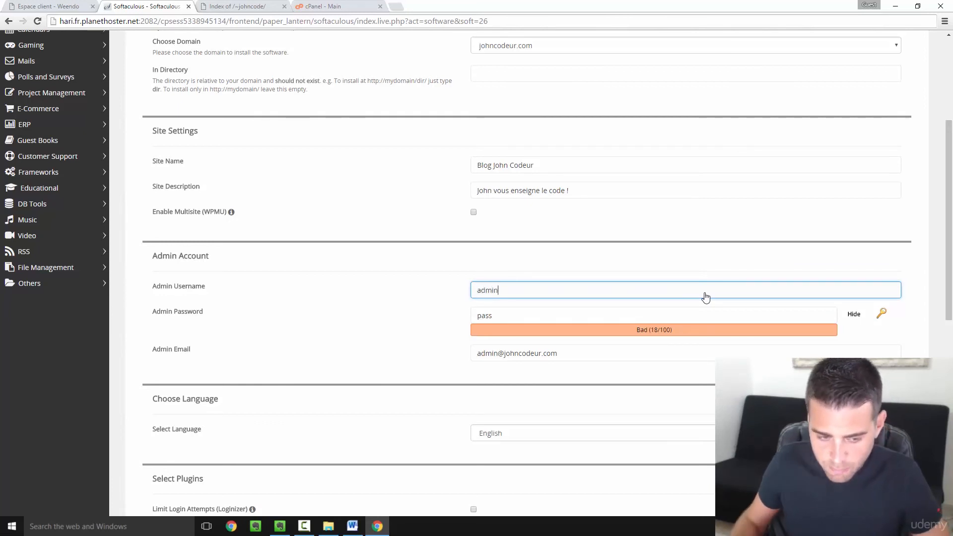
click(608, 377)
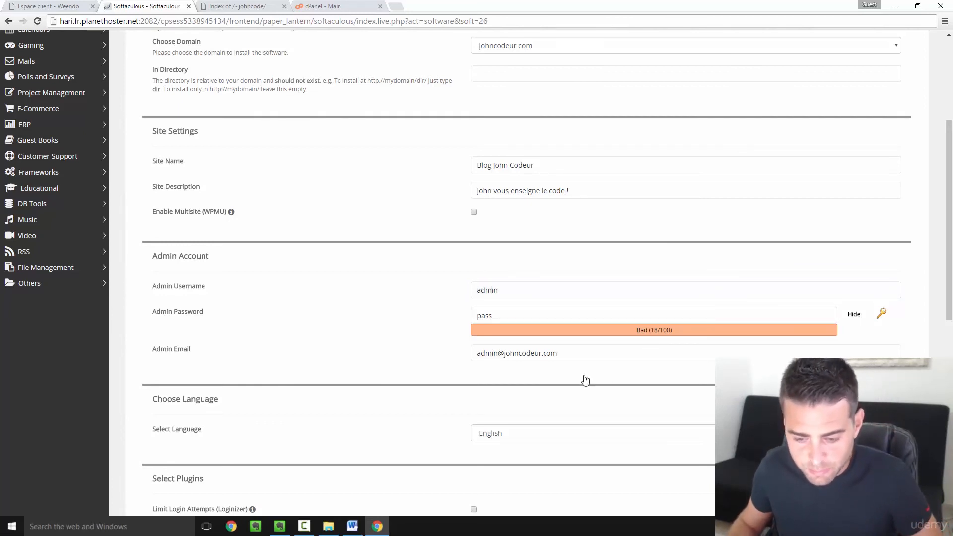
click(602, 355)
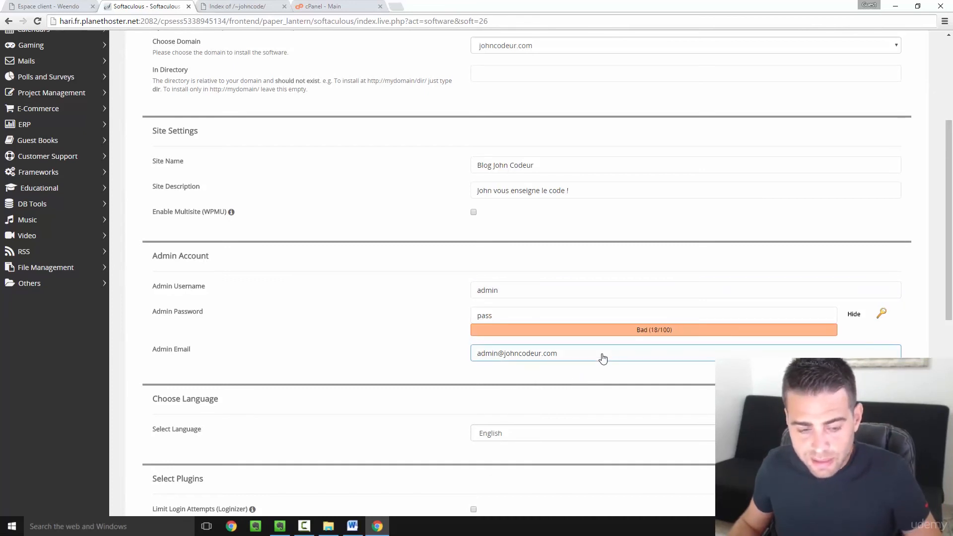
drag(602, 357, 473, 361)
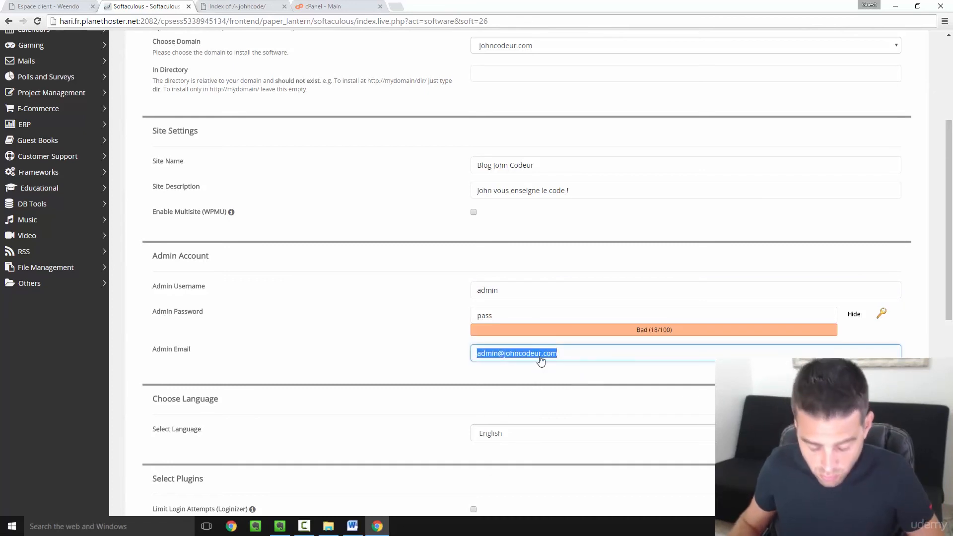
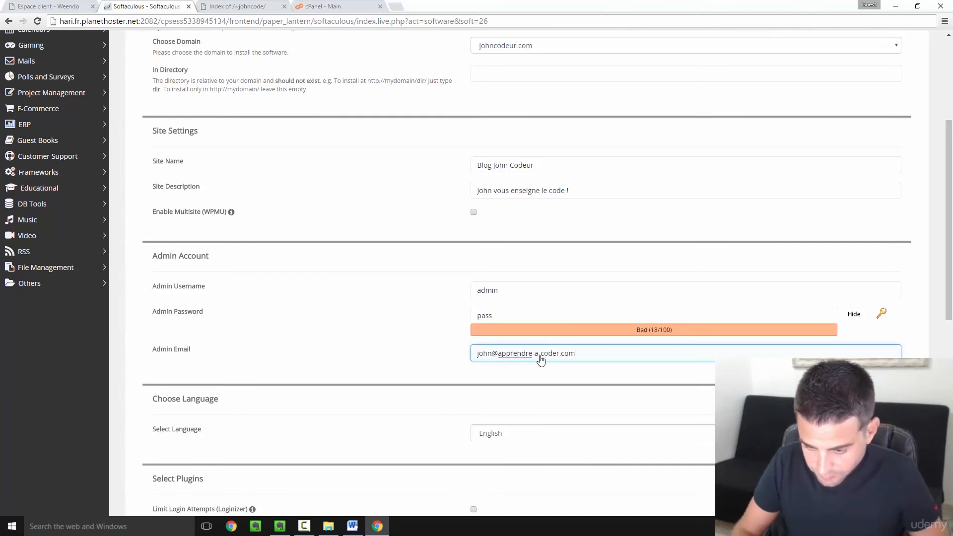
- Set the WordPress site language to French
click(355, 434)
scroll(387, 412, down, 3)
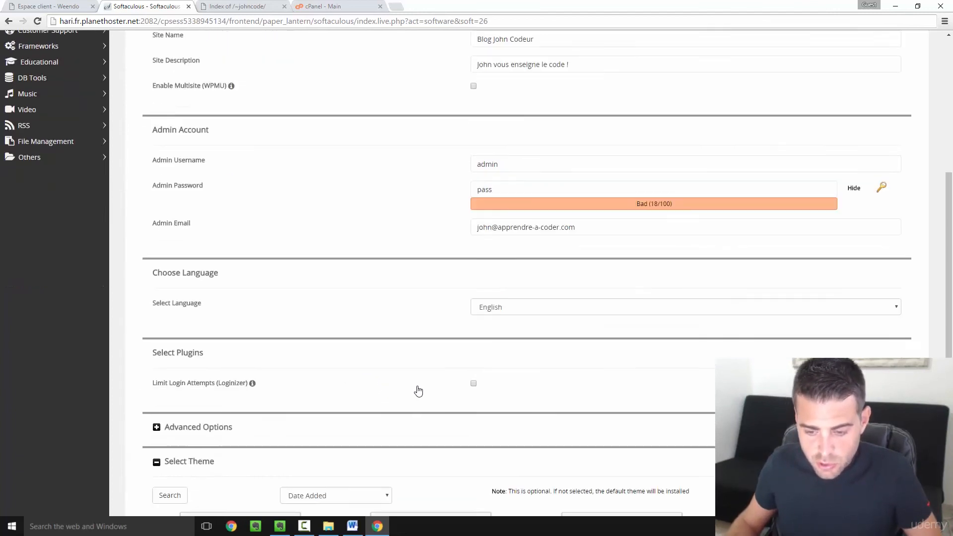
click(535, 288)
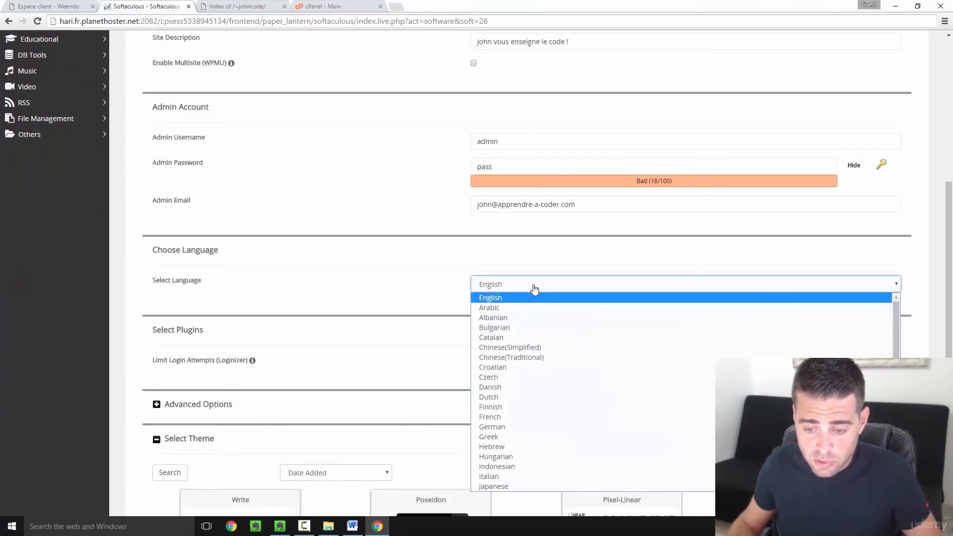
click(512, 418)
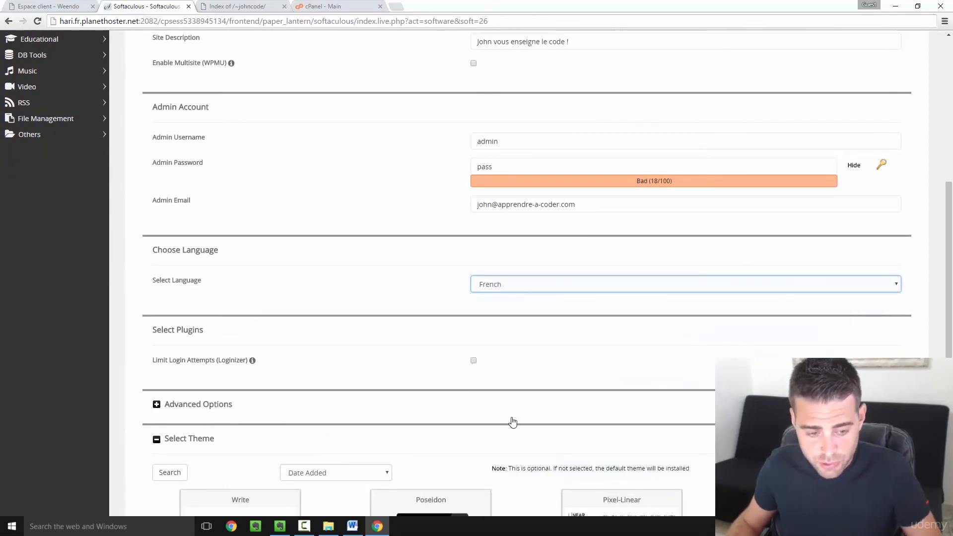
- Review the advanced options and launch the WordPress installation on johncodeur.com
scroll(449, 383, down, 3)
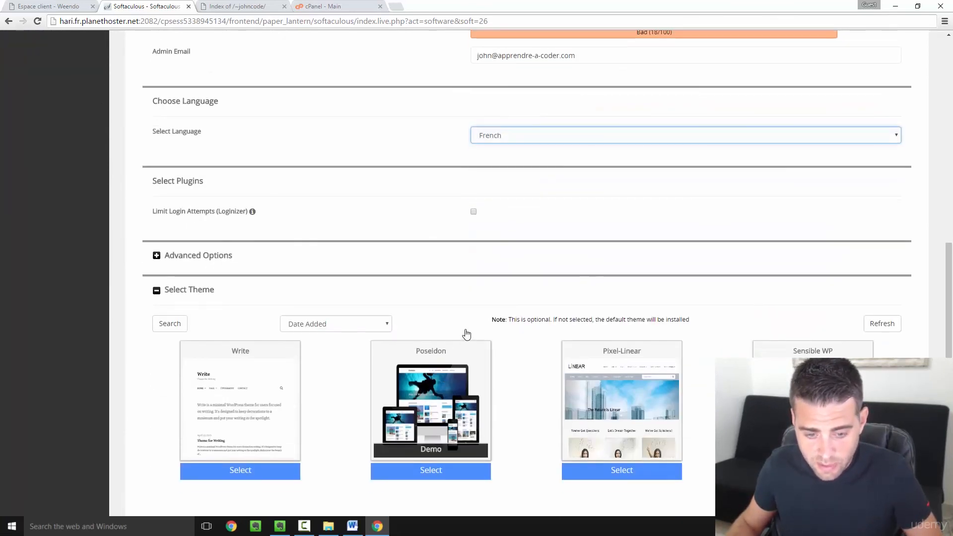
click(157, 256)
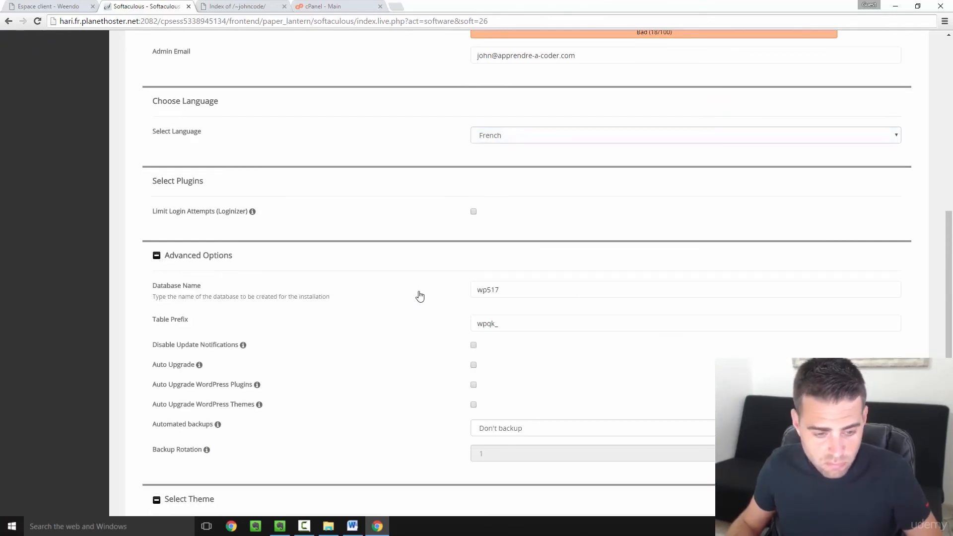
scroll(271, 292, down, 3)
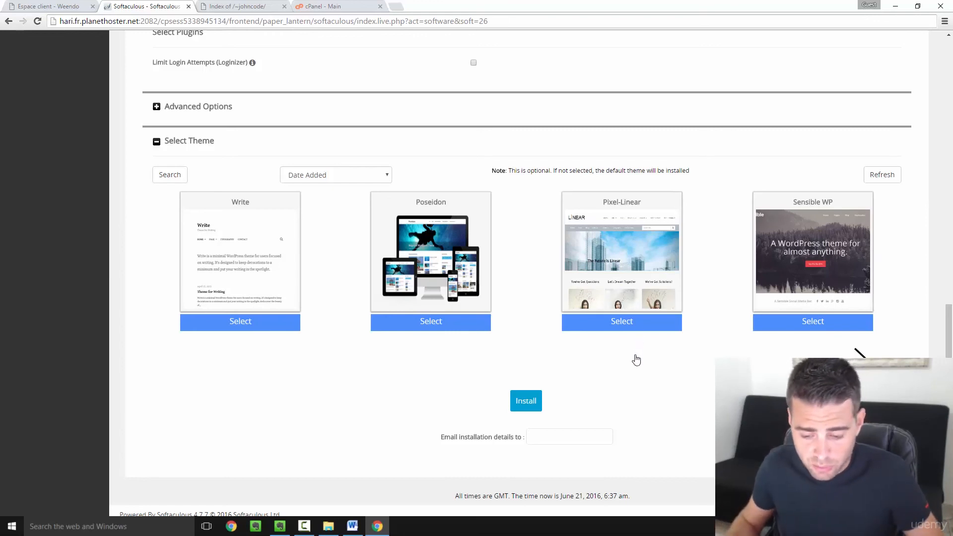
scroll(590, 393, down, 1)
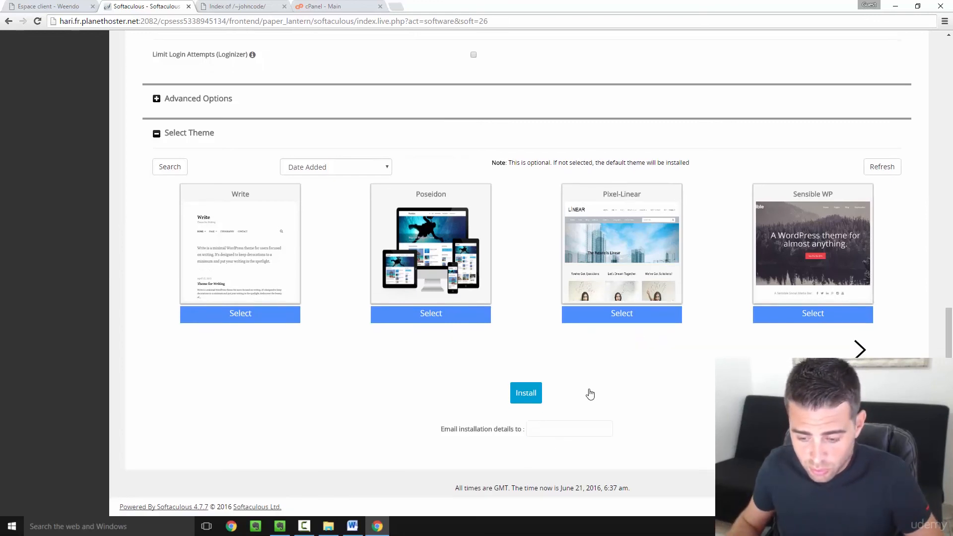
click(530, 397)
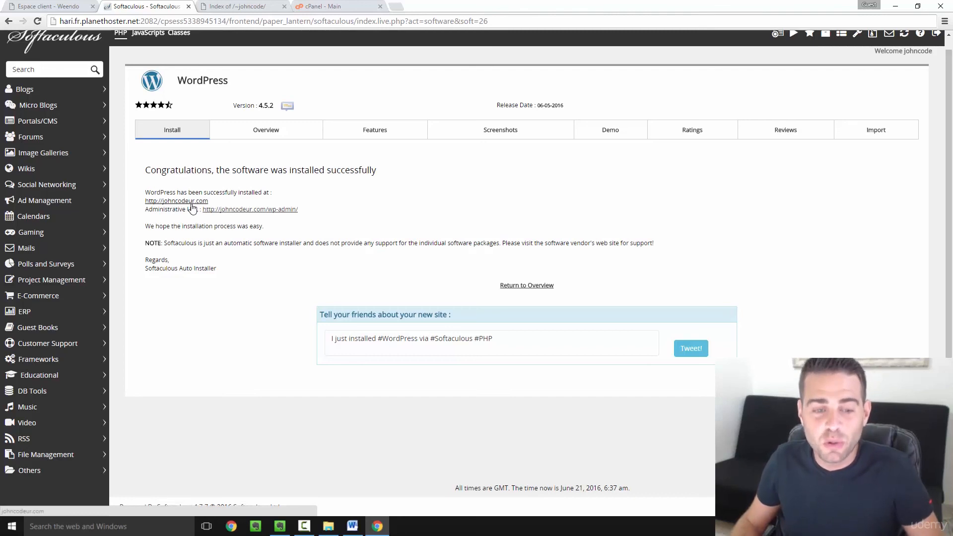
- Open the live 'Blog John Codeur' site at johncodeur.com and refresh the server's directory-listing tab
click(192, 203)
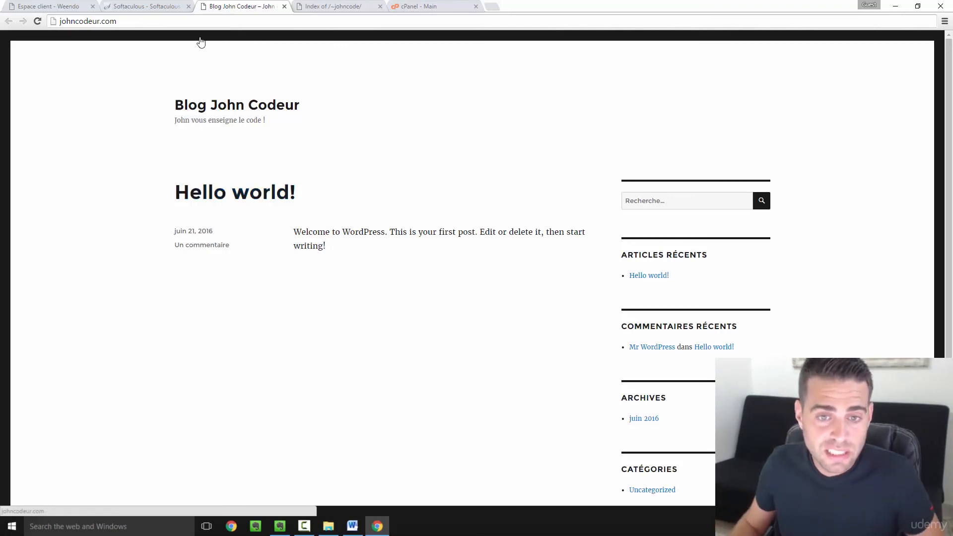
click(325, 7)
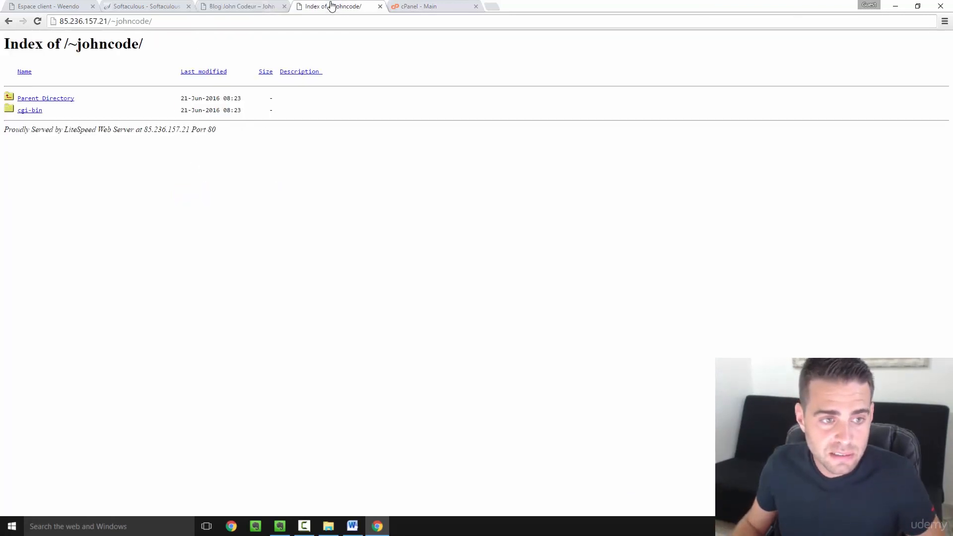
click(37, 22)
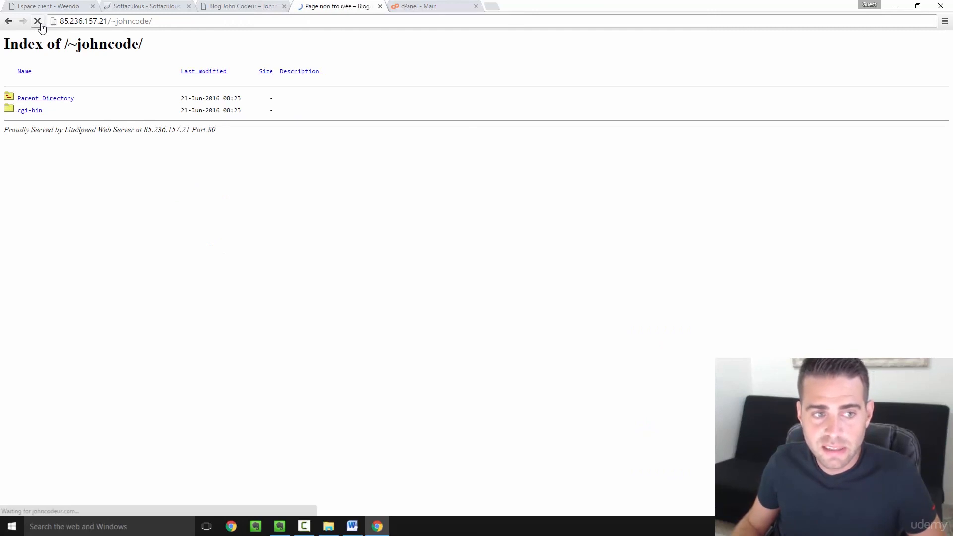
click(248, 7)
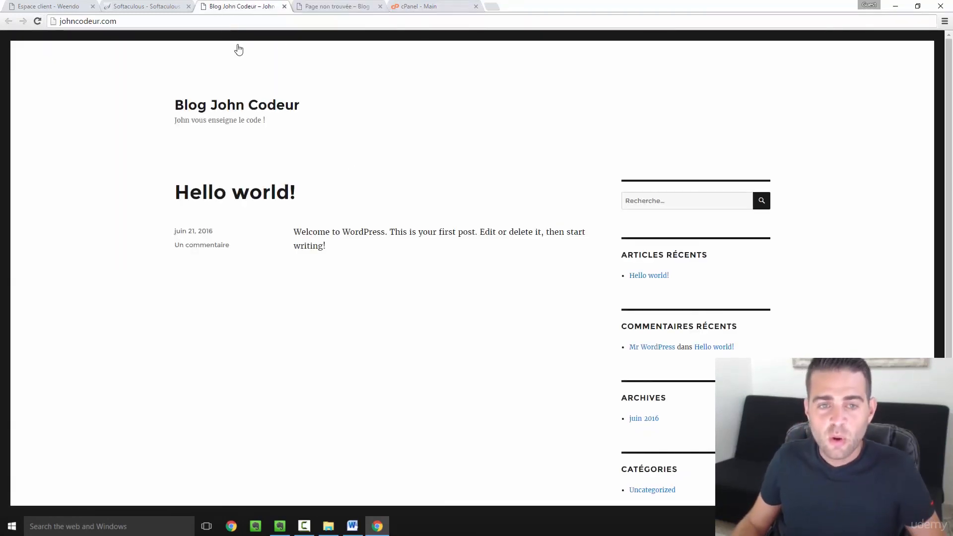
click(165, 6)
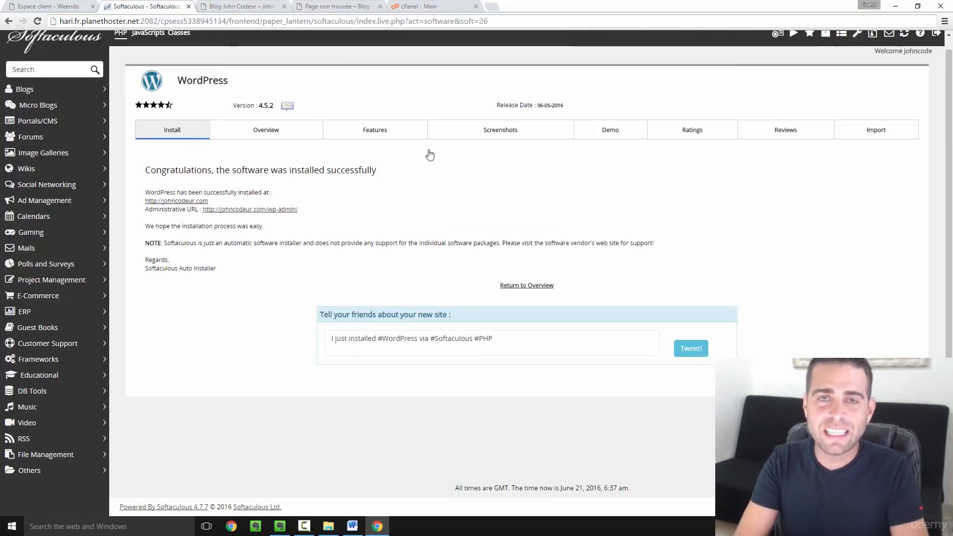
click(250, 7)
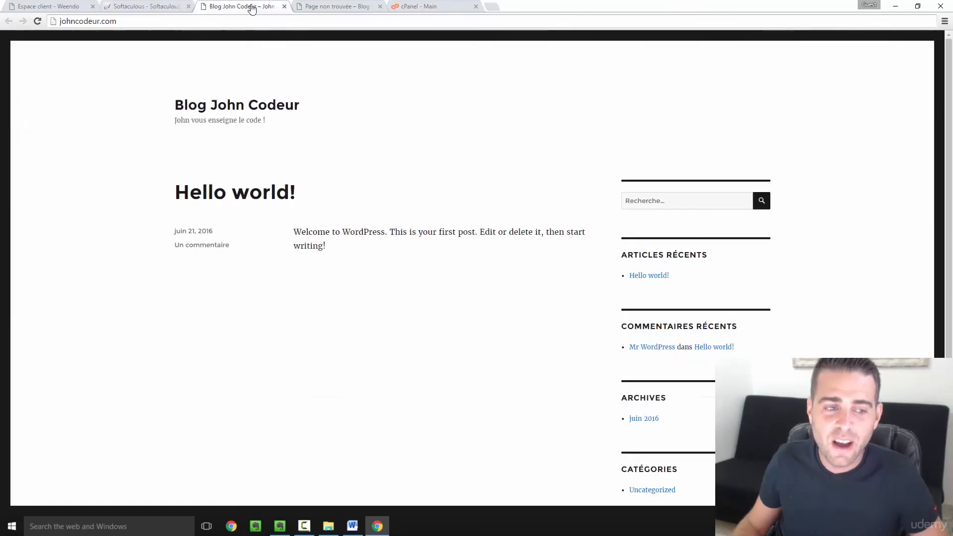